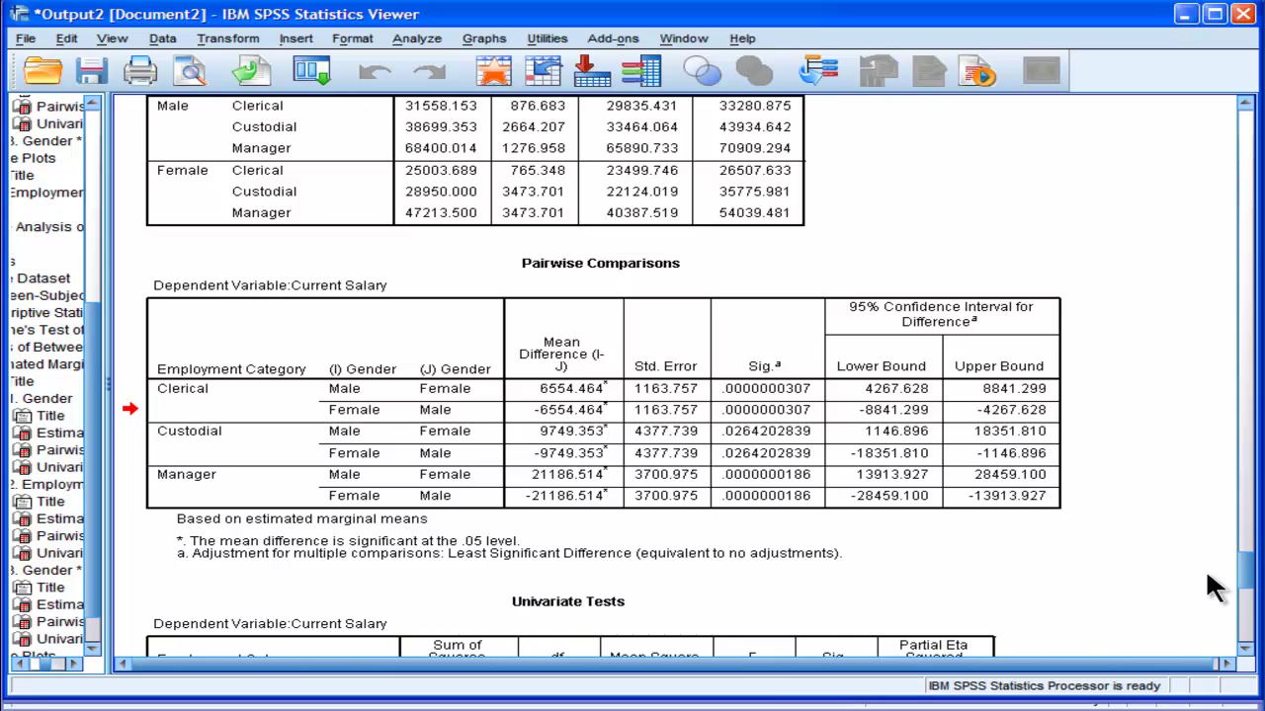
scroll(1247, 571, down, 3)
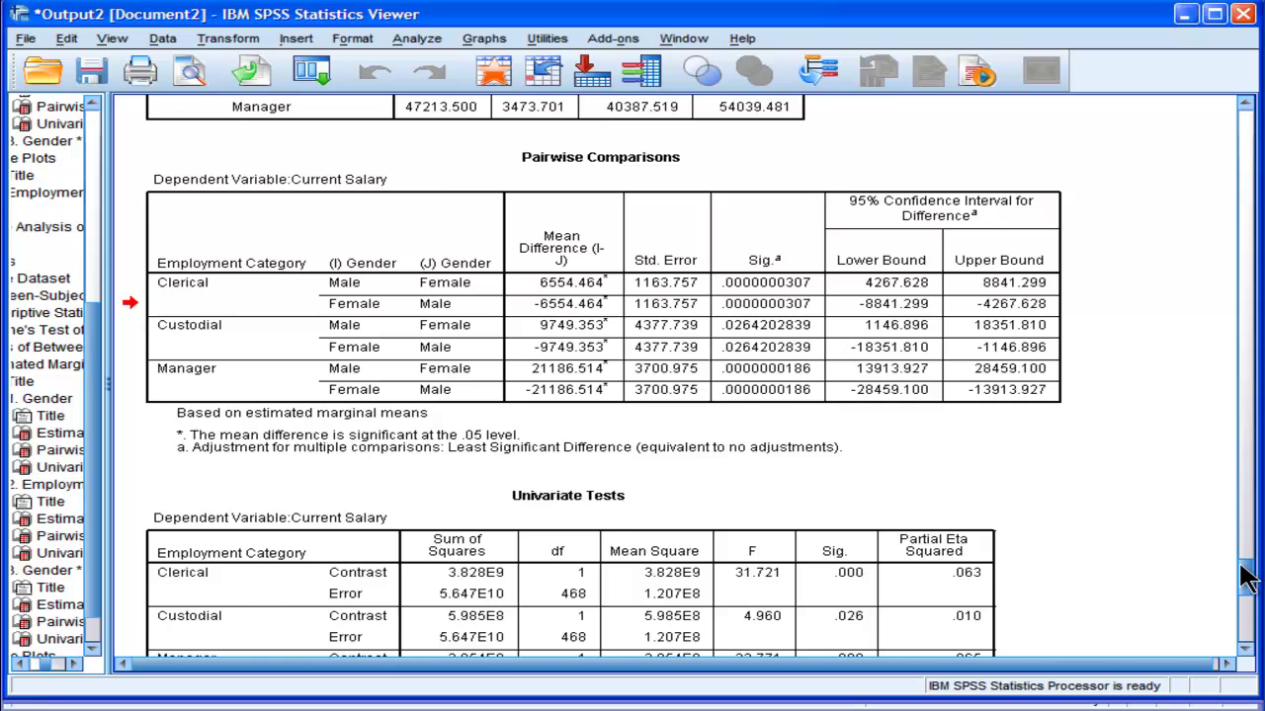
drag(1247, 581, 1247, 628)
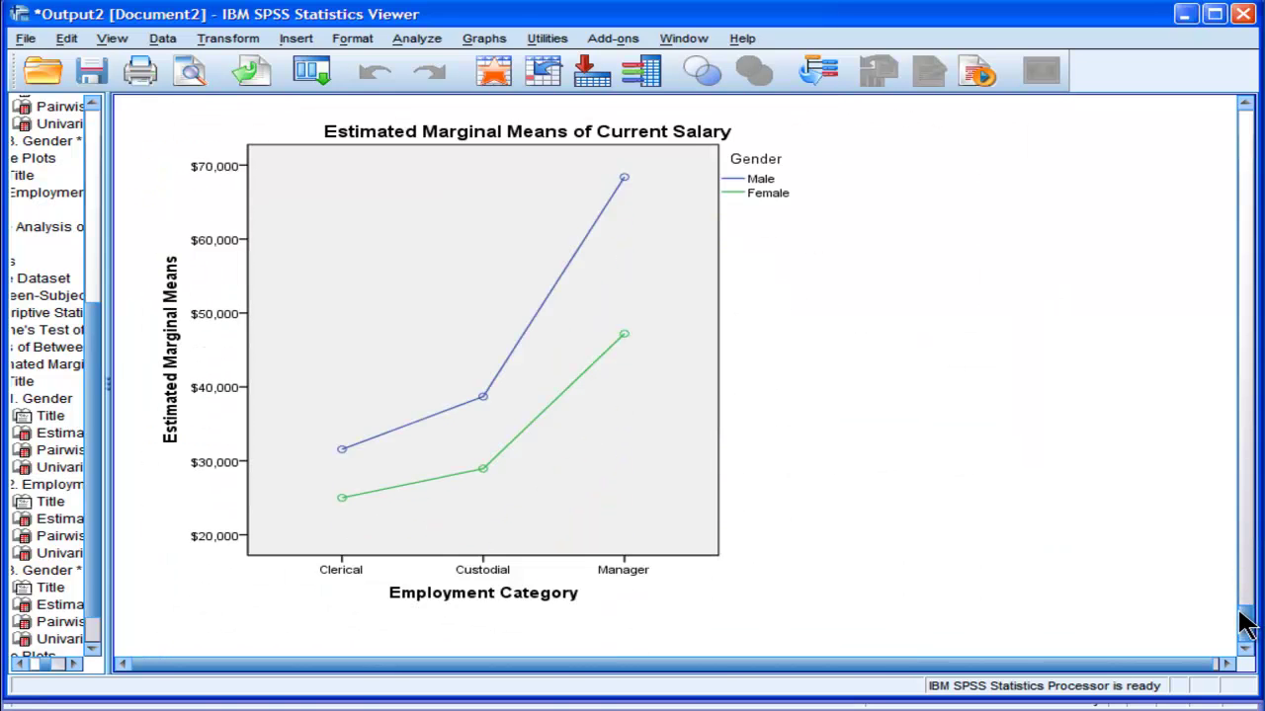
click(571, 387)
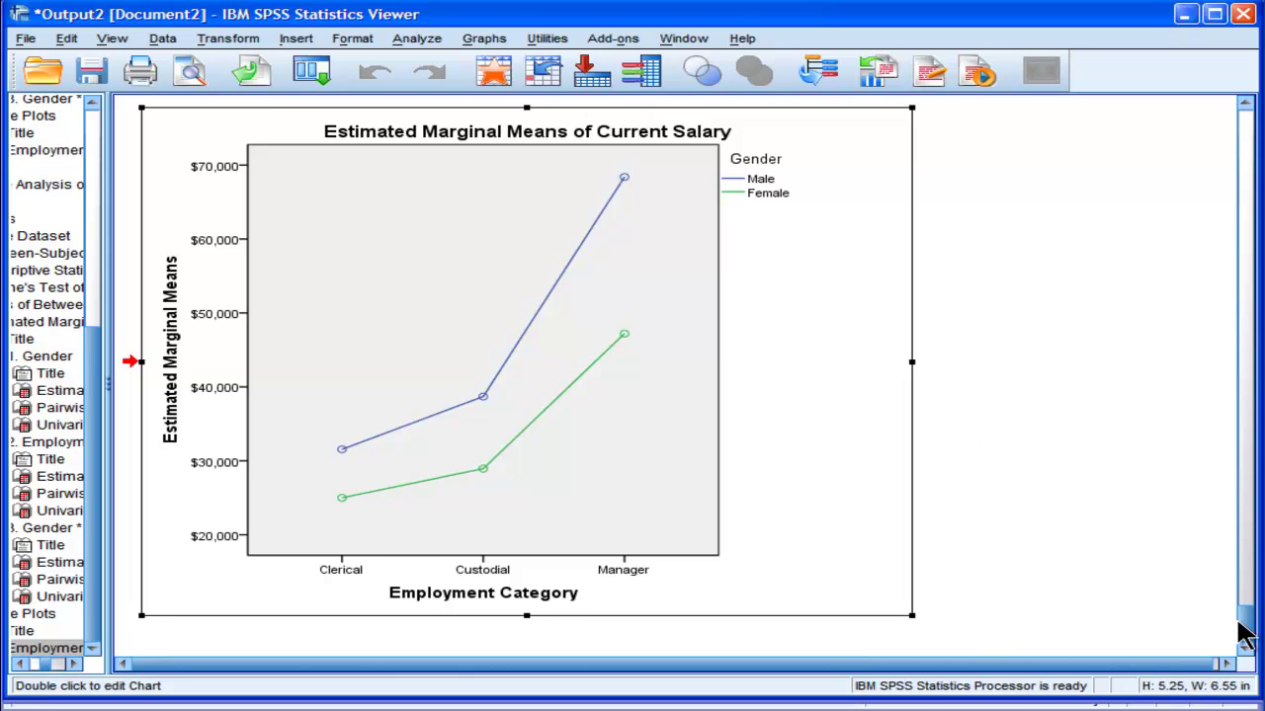
drag(1247, 630, 1247, 583)
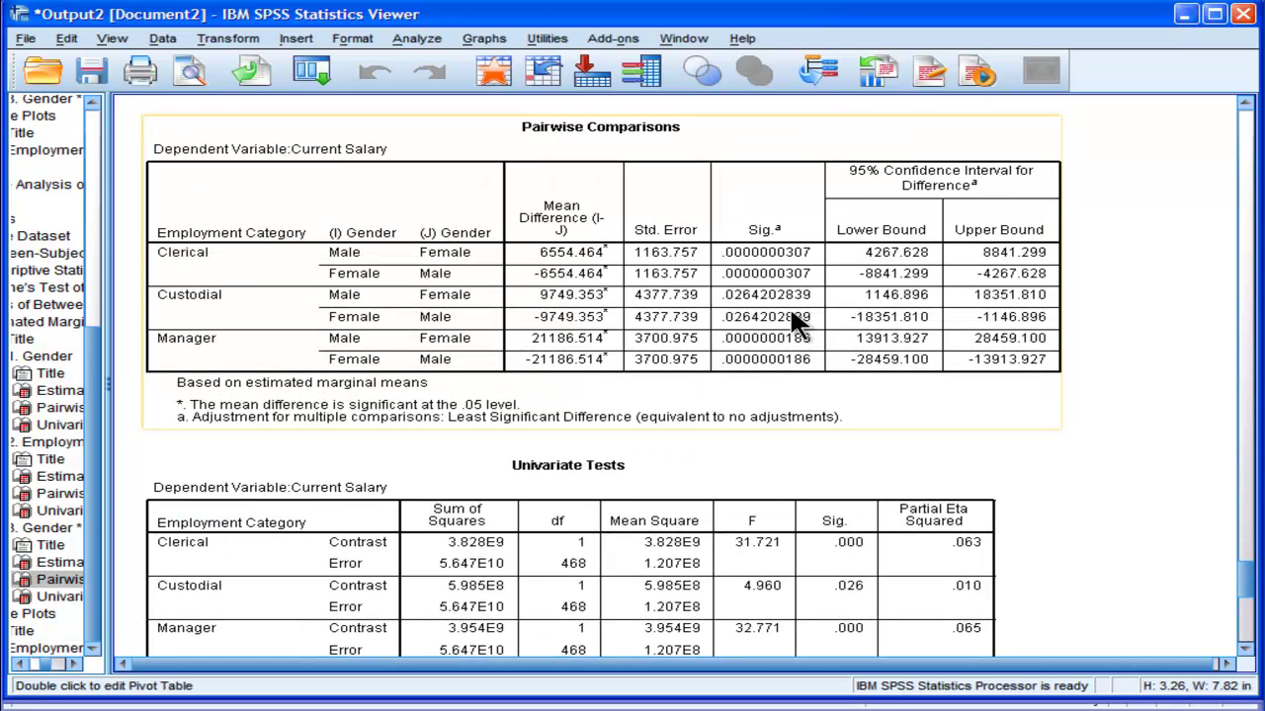
click(790, 306)
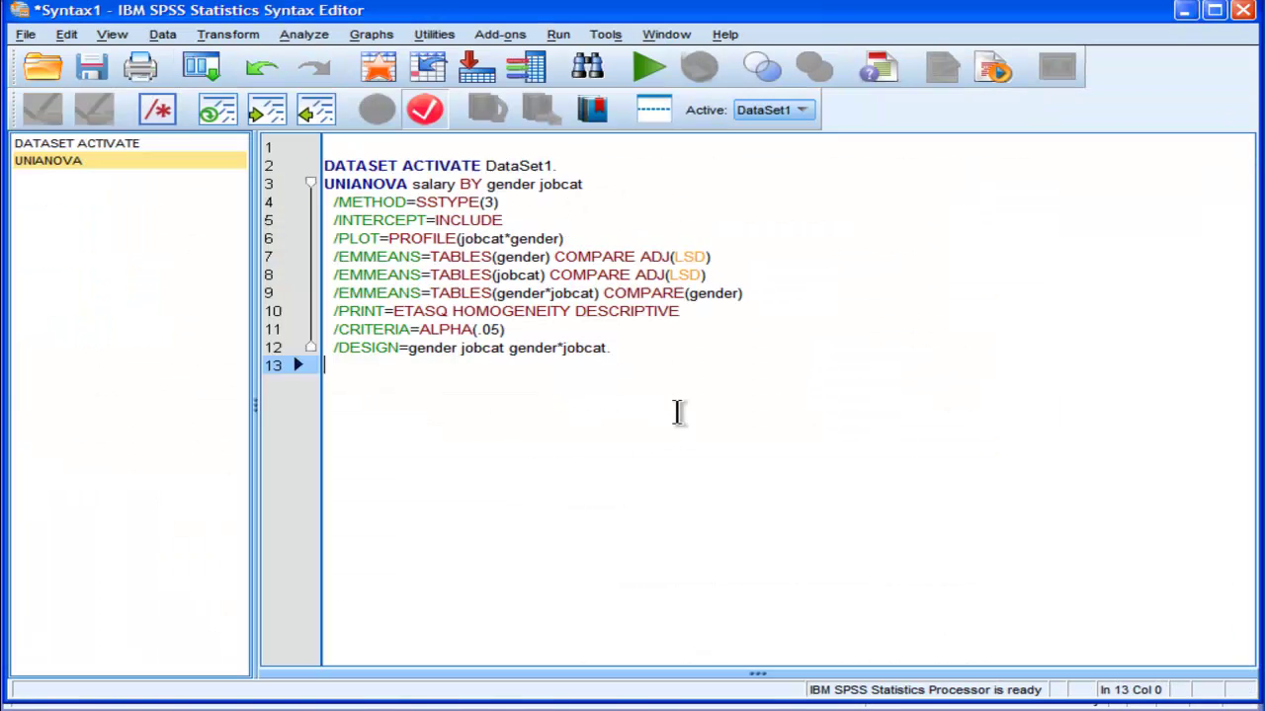
drag(746, 294, 606, 297)
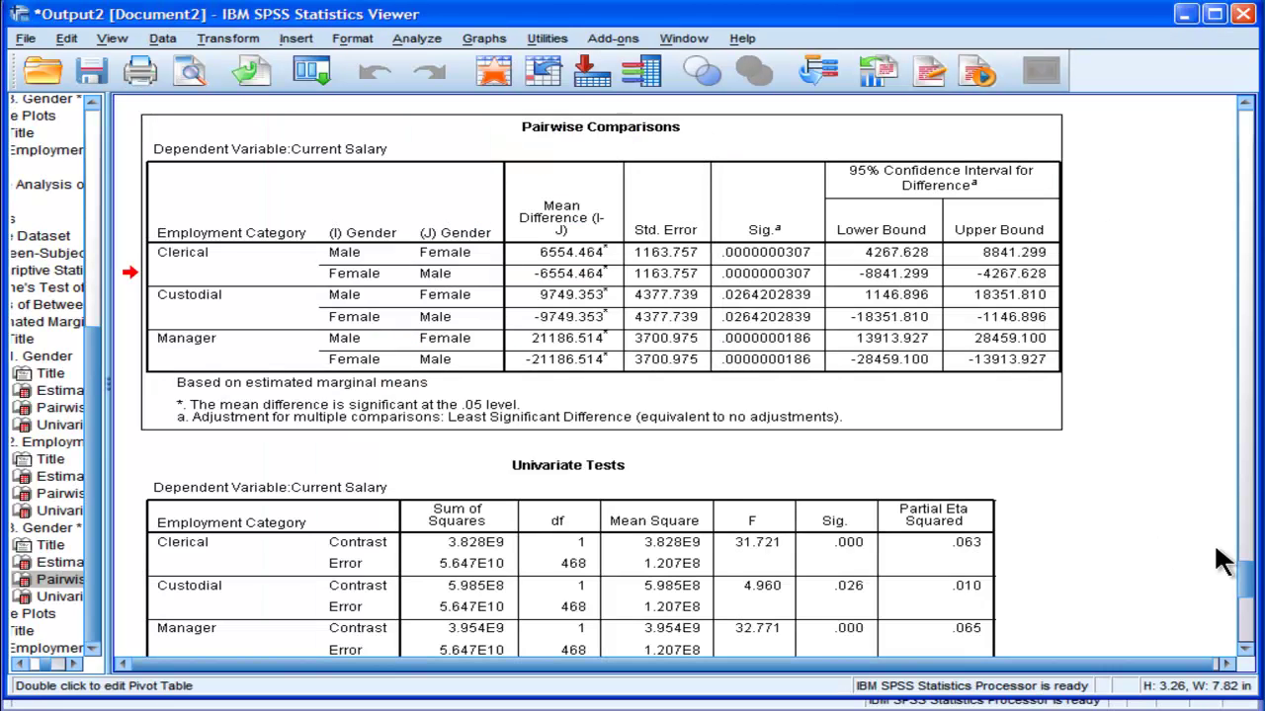
In Split File, choose Compare groups and put Employment Category in Groups Based on.
drag(1245, 571, 1245, 641)
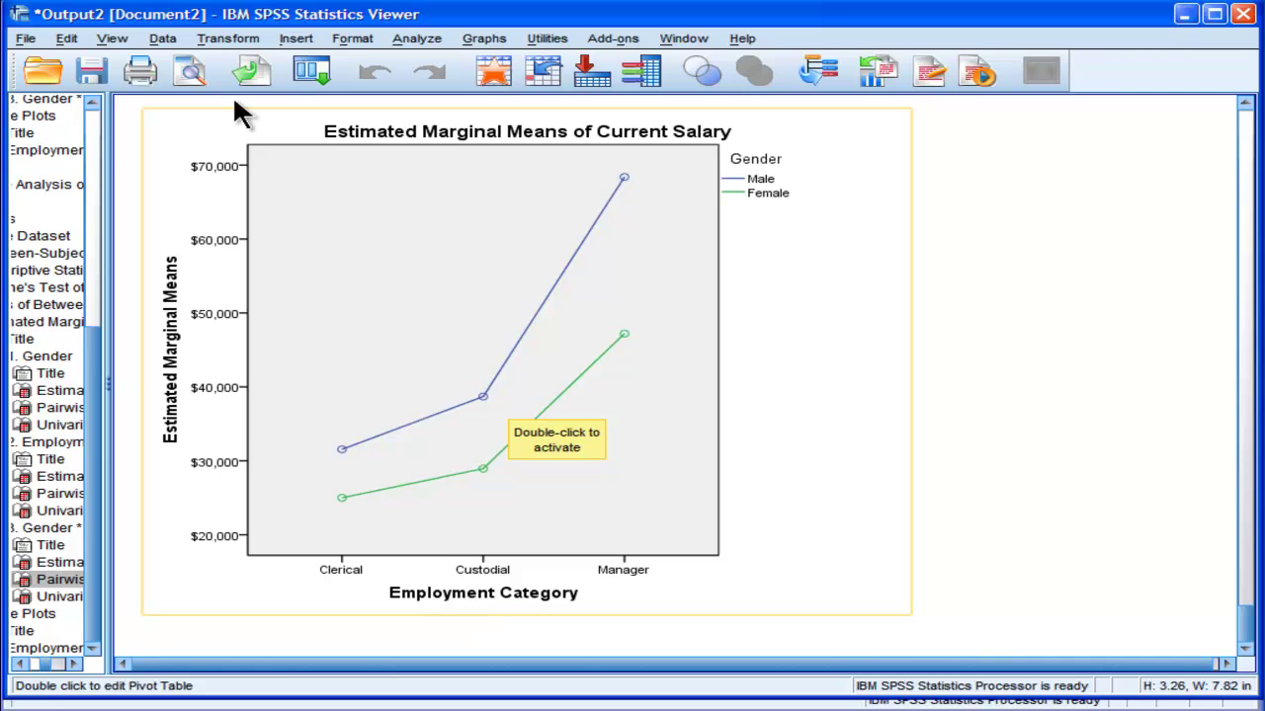
click(165, 40)
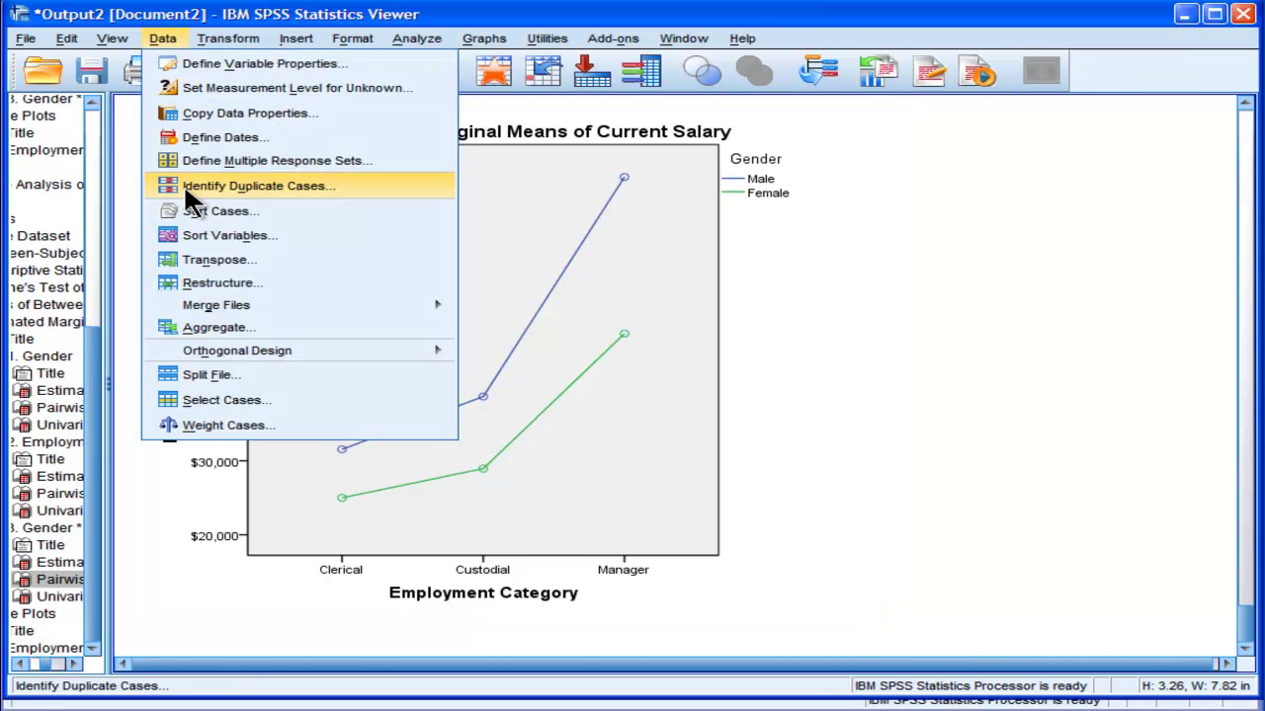
mouse_move(206, 351)
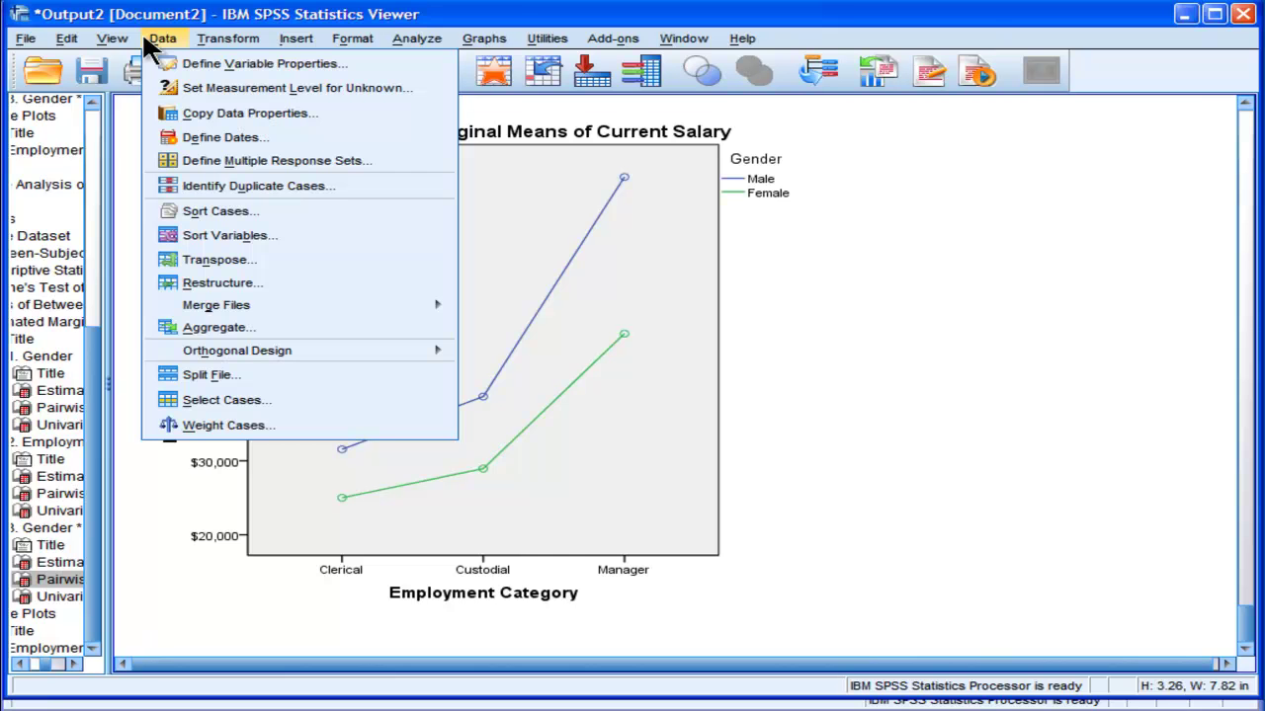
click(219, 403)
click(901, 116)
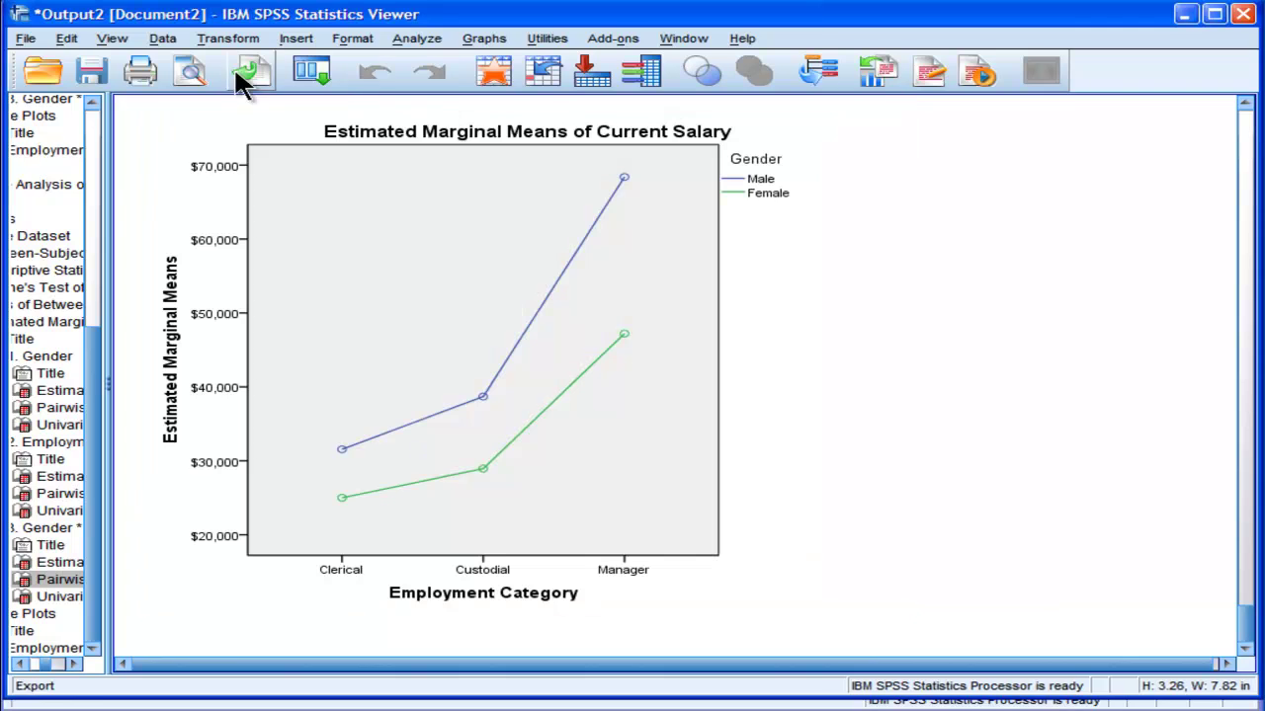
click(163, 38)
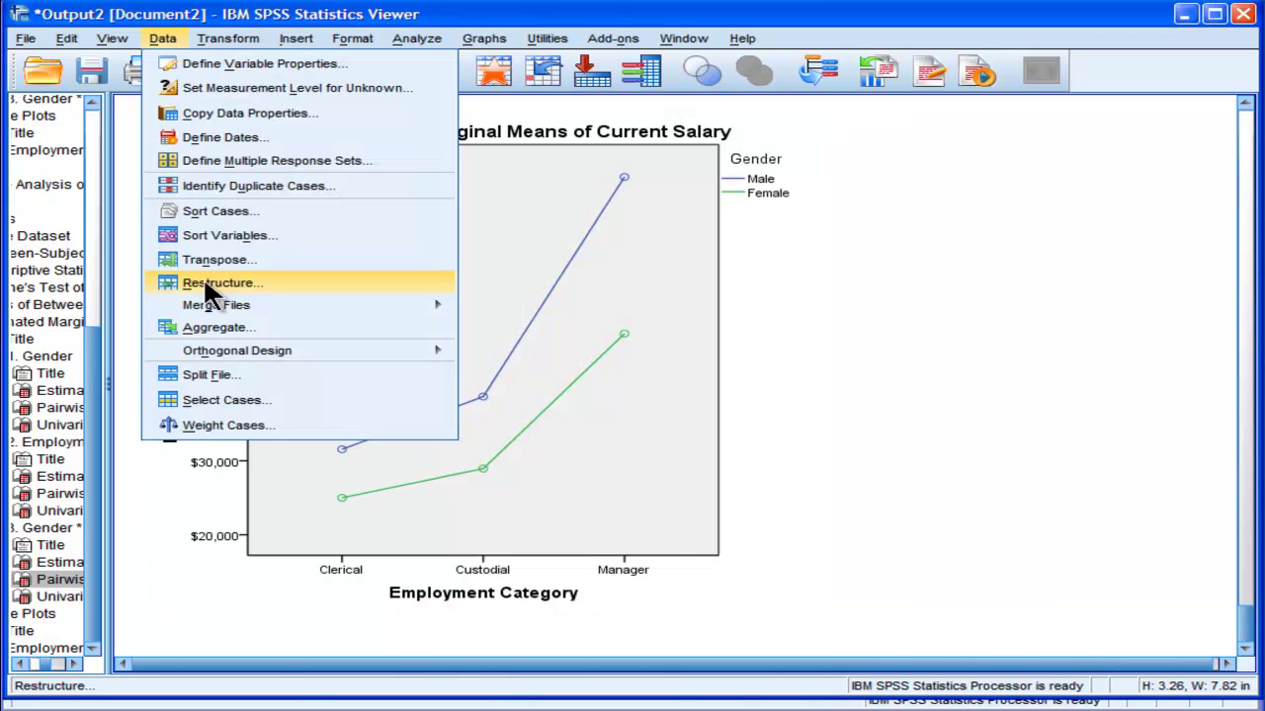
click(220, 381)
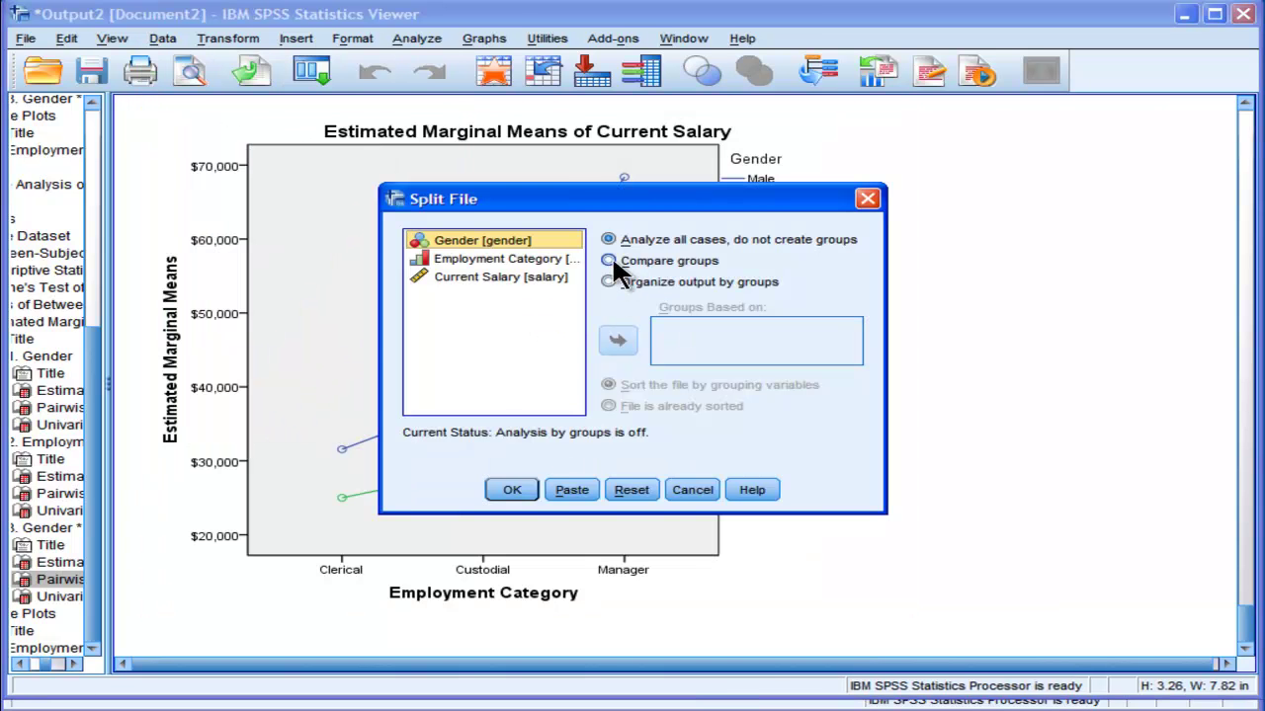
click(609, 261)
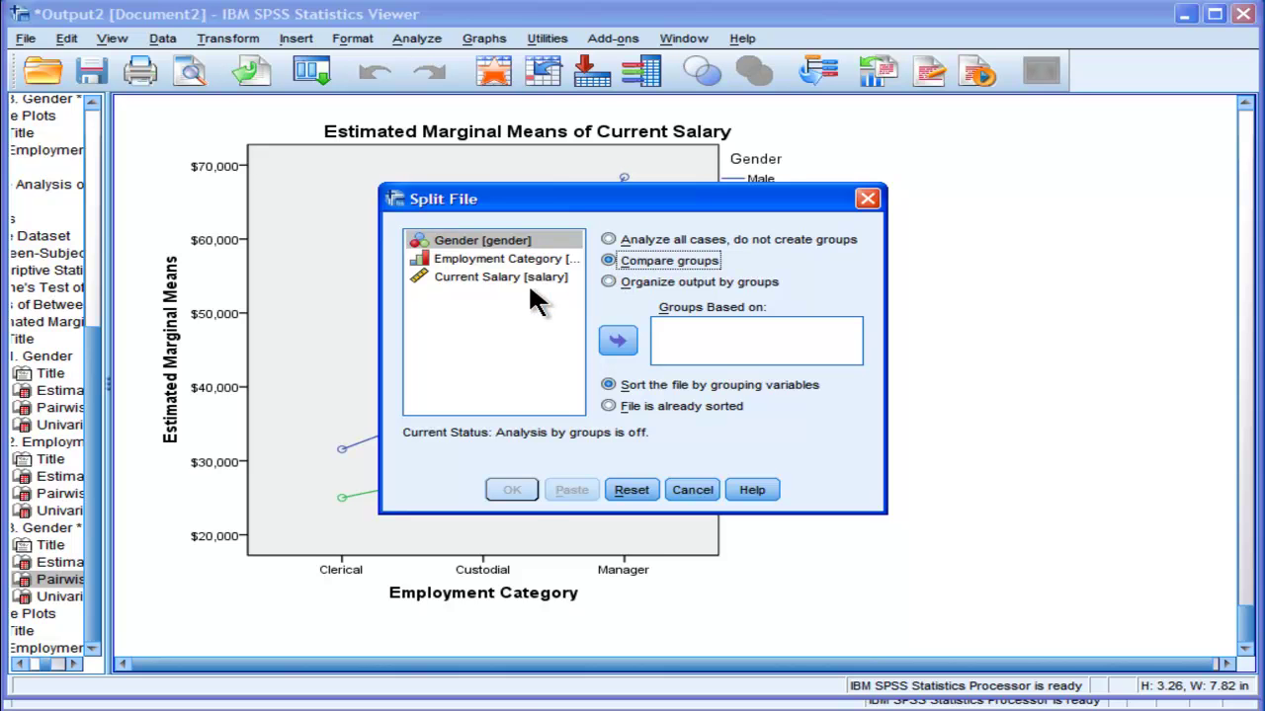
click(501, 259)
click(618, 341)
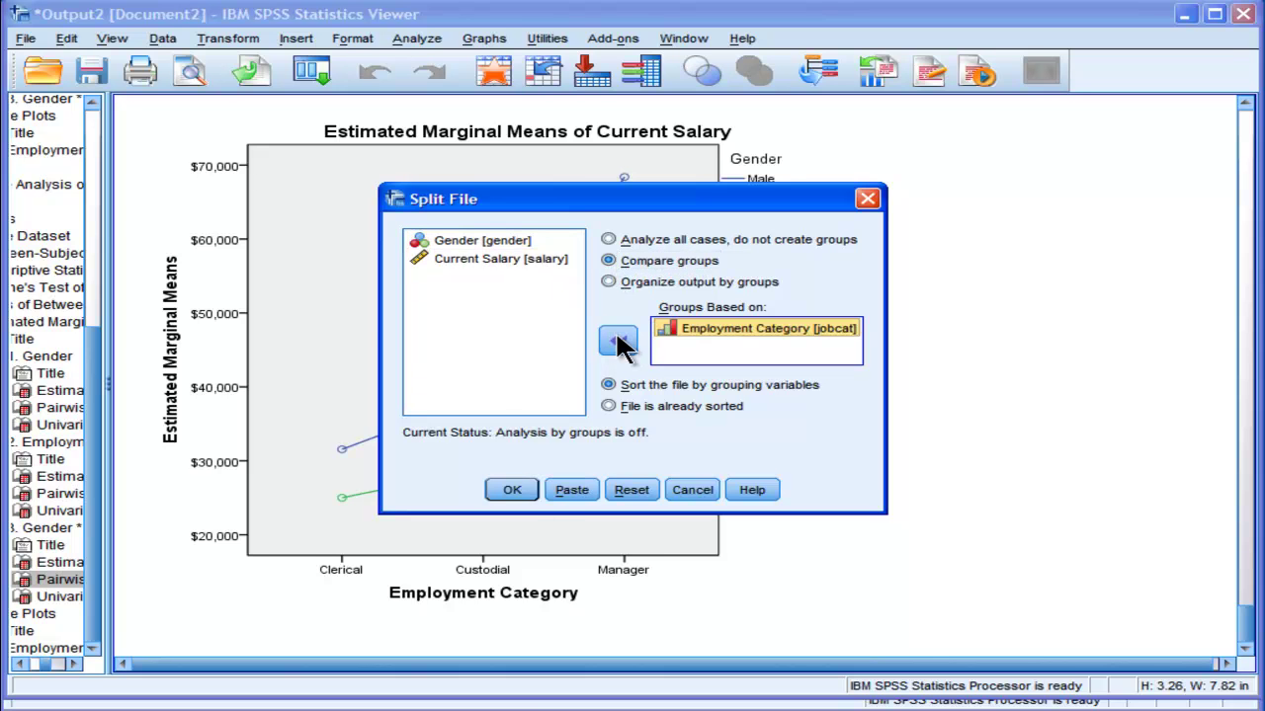
Apply the Employment Category split and make Gender the t-test grouping variable.
click(514, 484)
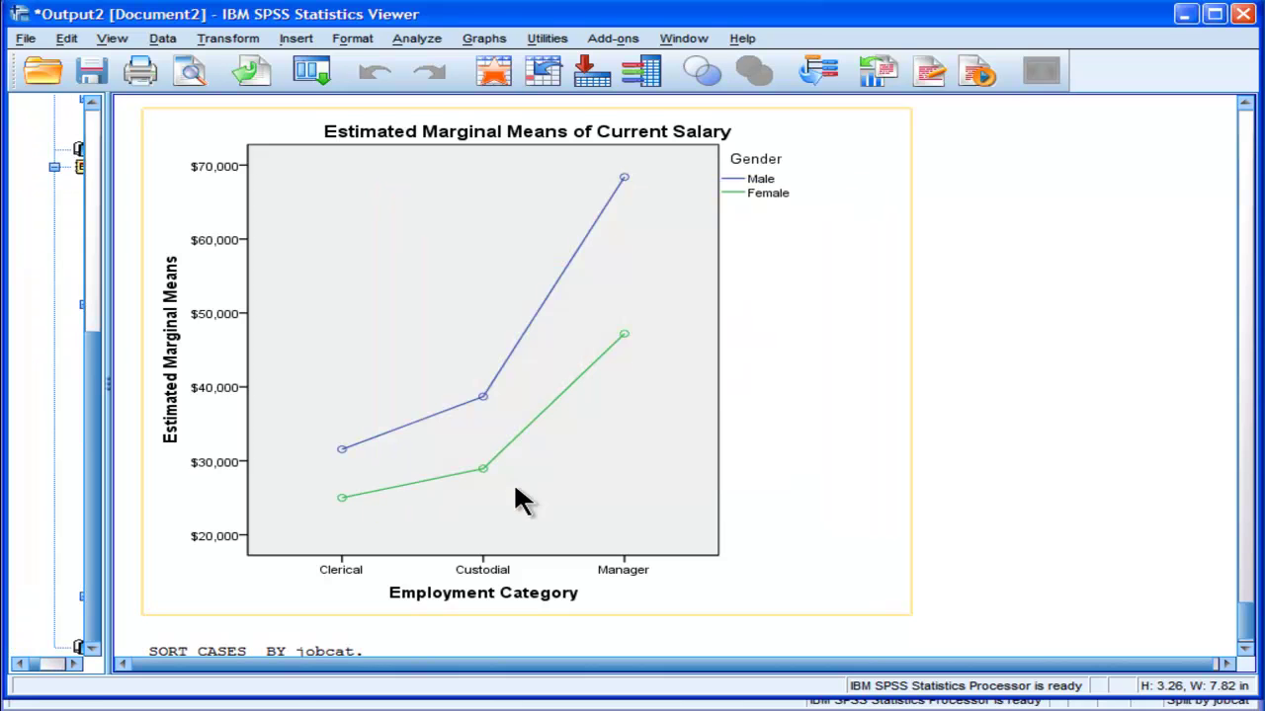
click(416, 38)
mouse_move(460, 128)
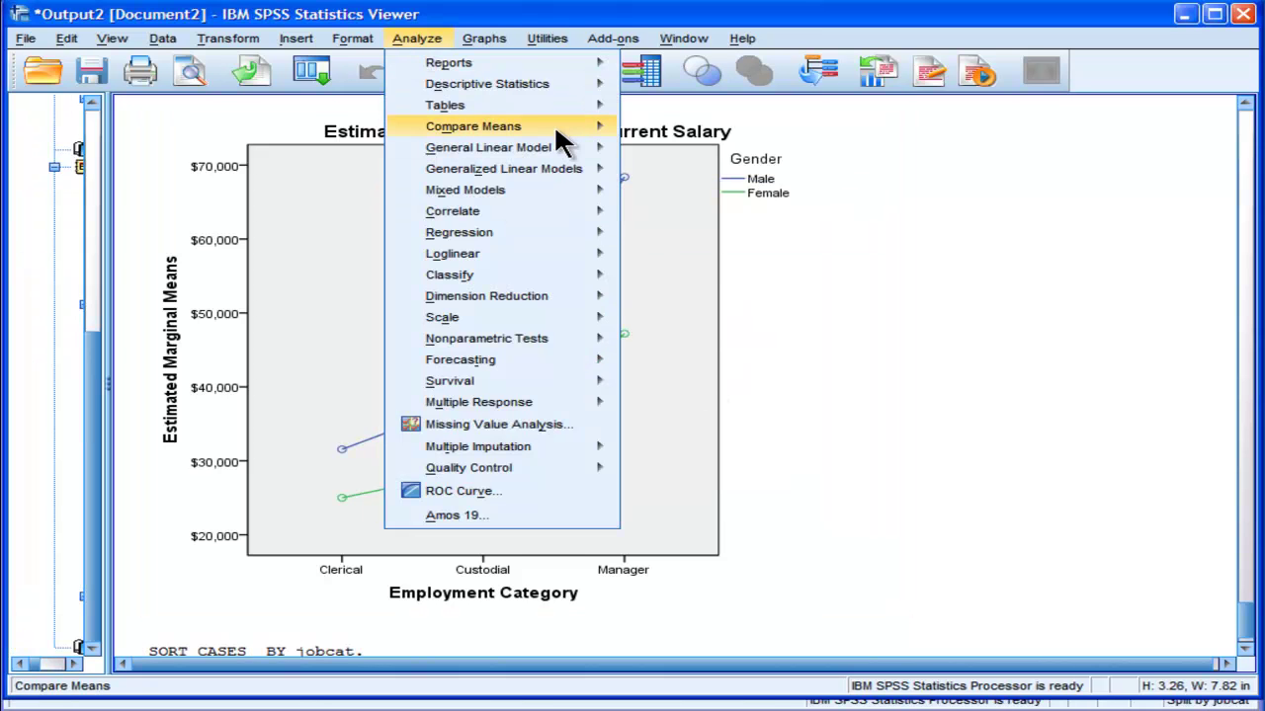
mouse_move(556, 115)
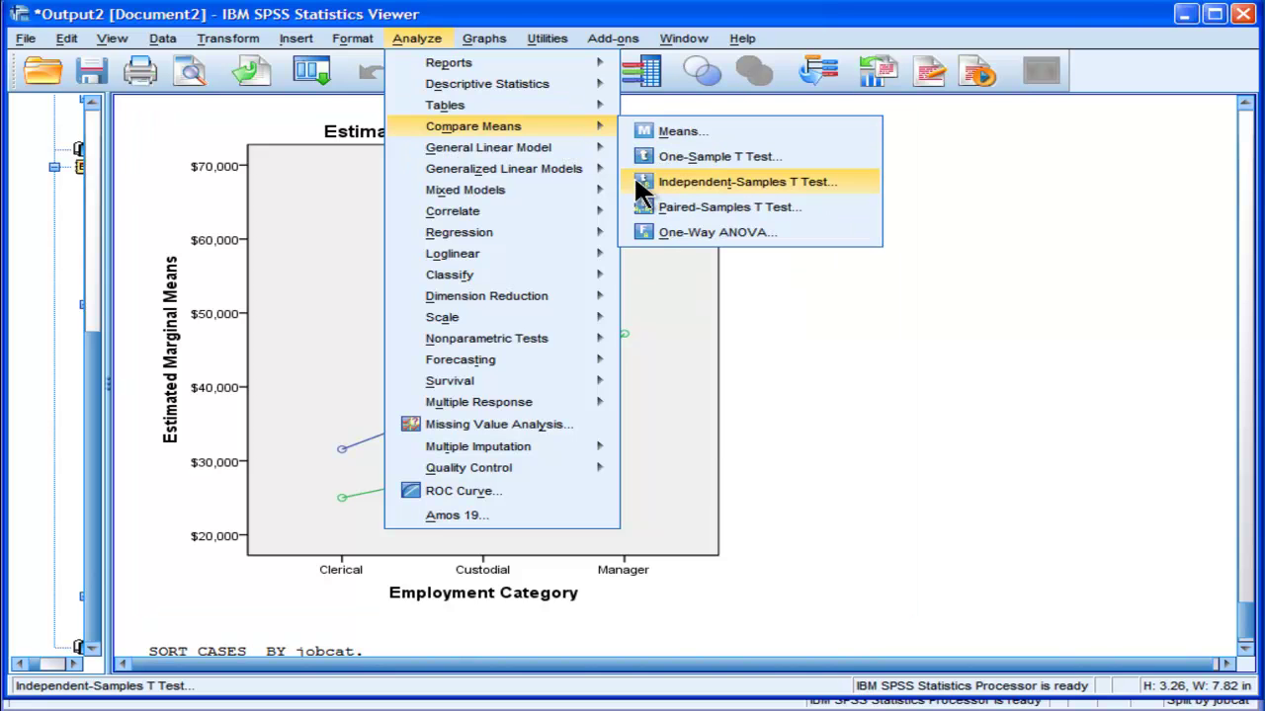
click(692, 181)
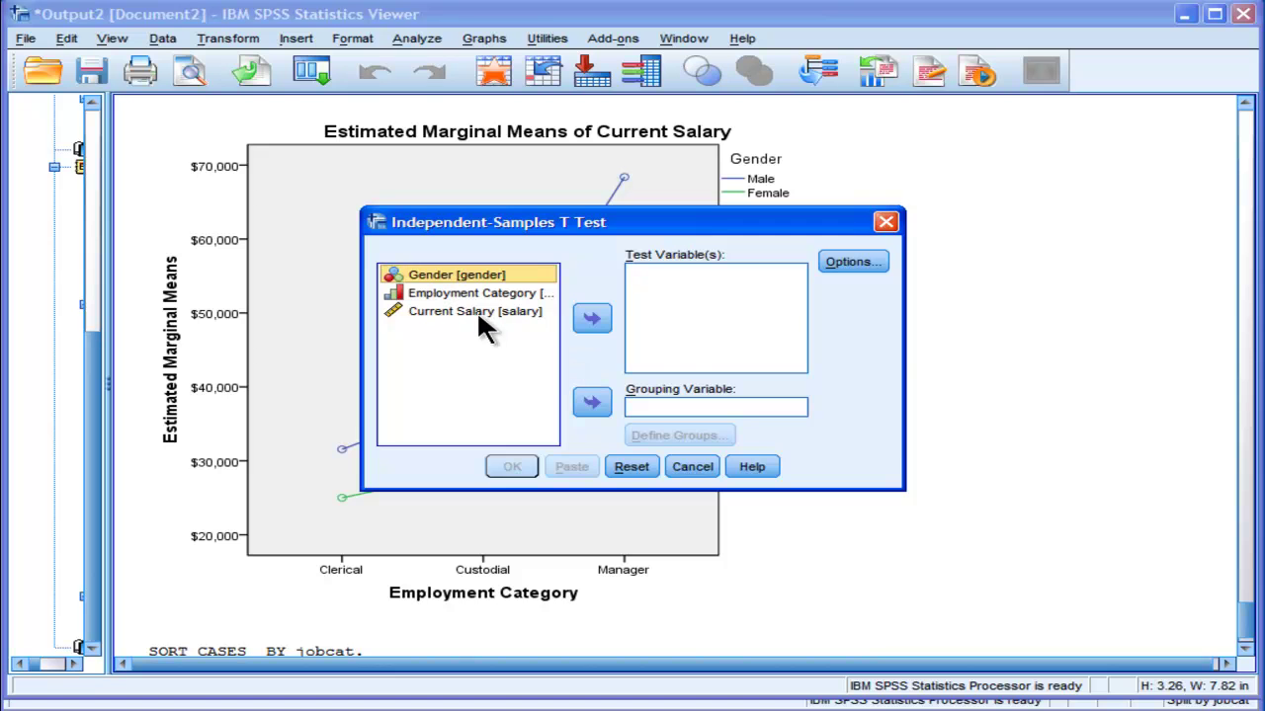
click(590, 402)
click(648, 434)
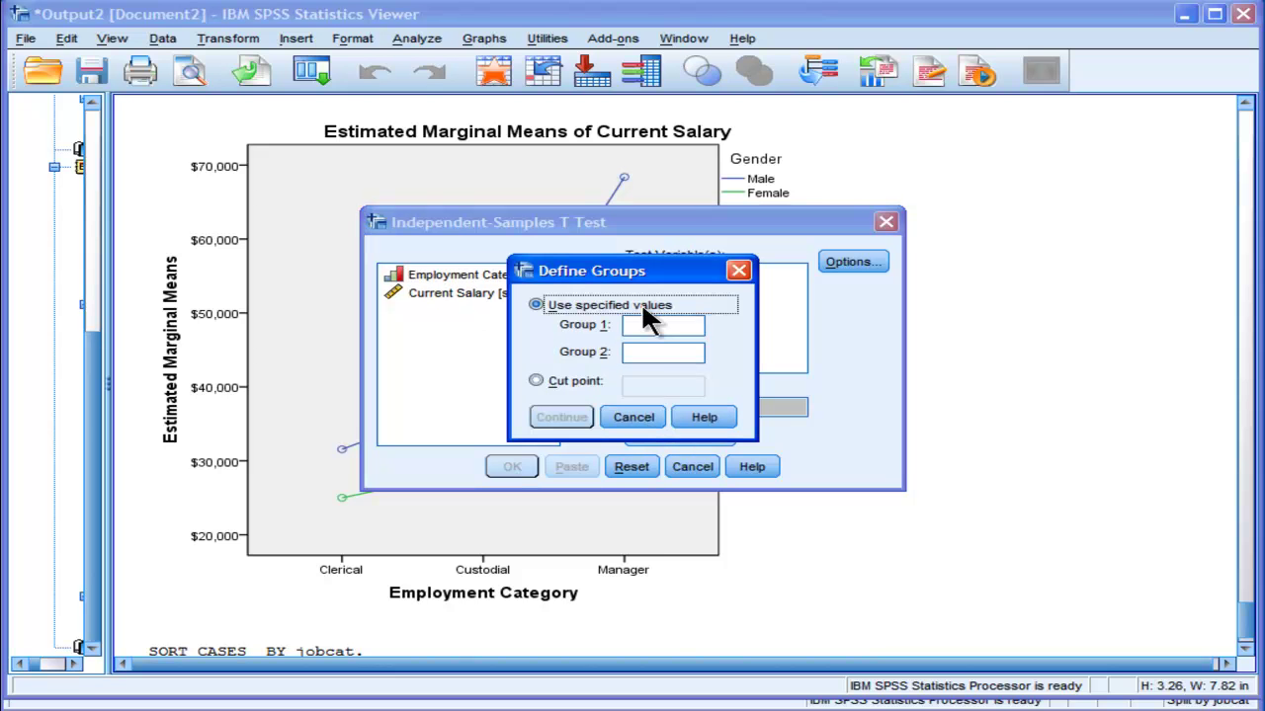
Define gender groups 1 and 2, add Current Salary as test variable, and run.
click(654, 324)
text(1)
click(654, 354)
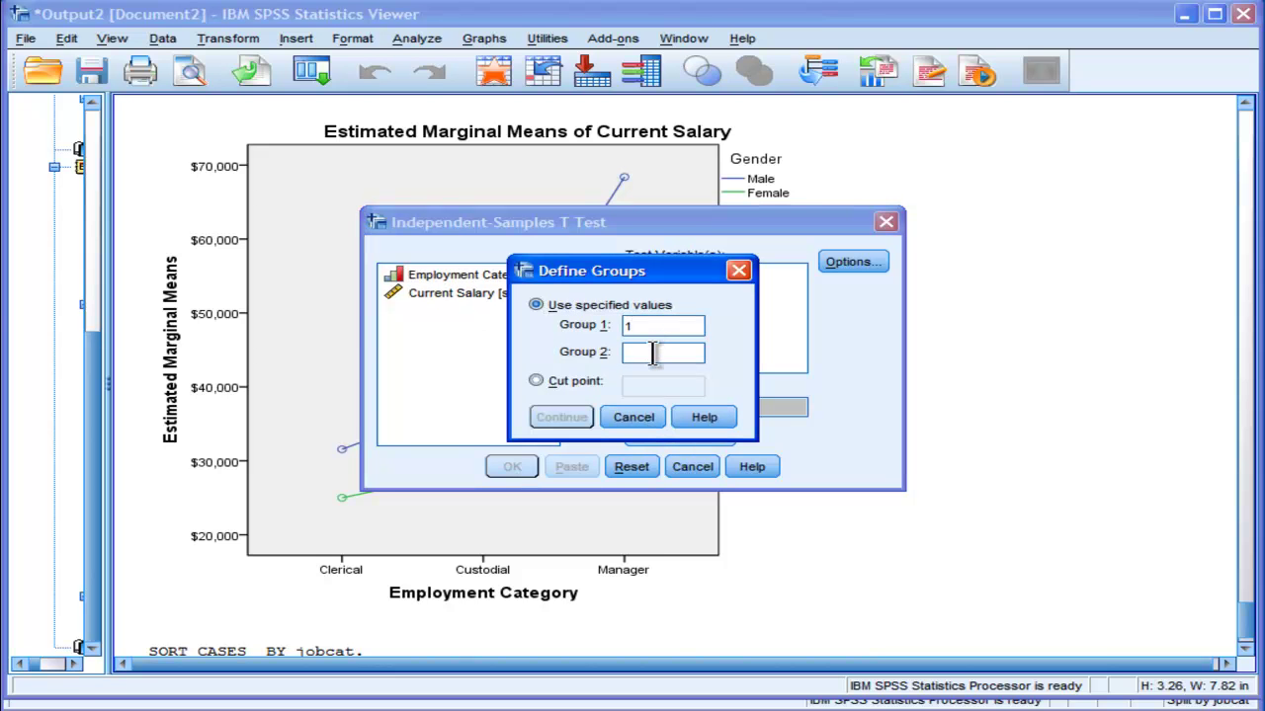
text(2)
click(571, 419)
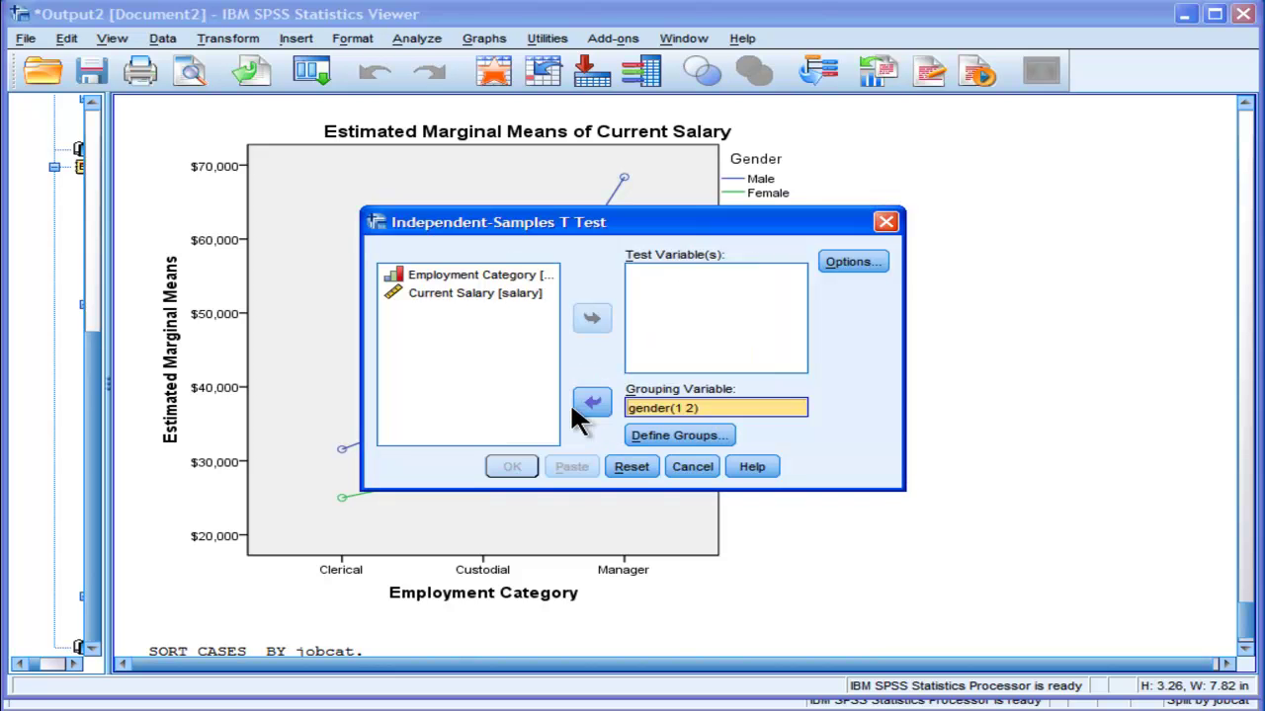
click(468, 292)
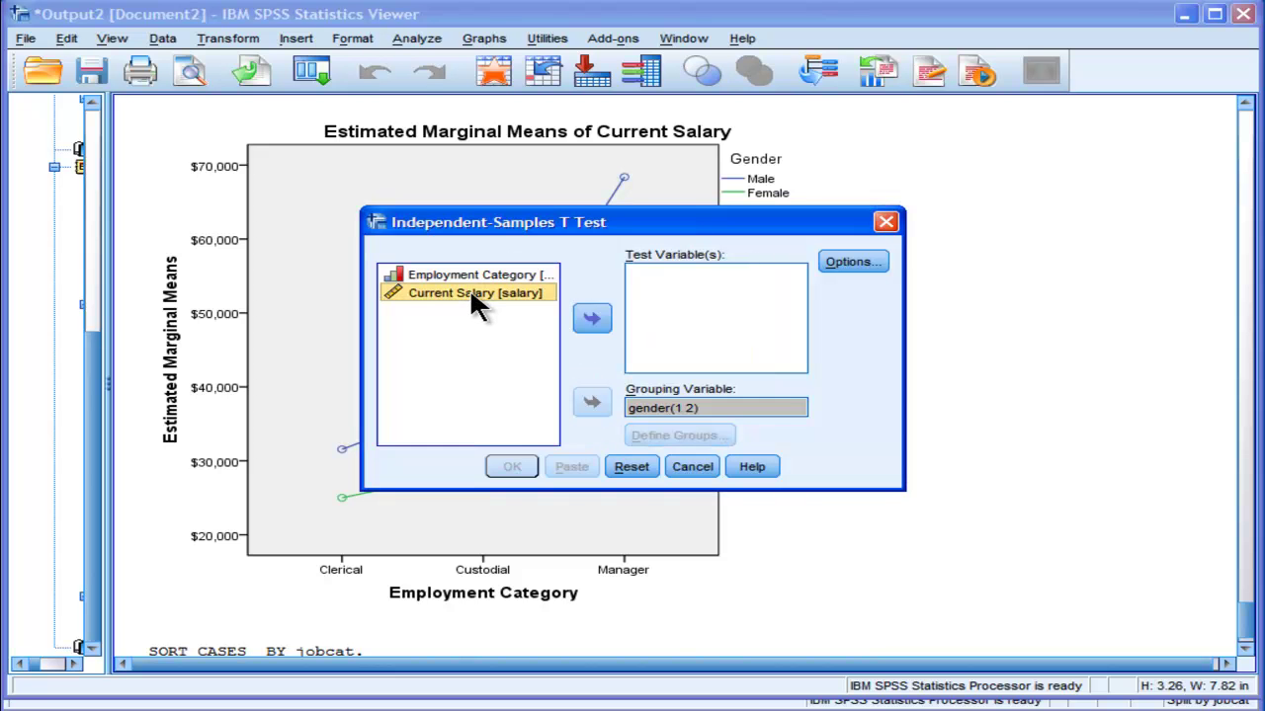
click(591, 319)
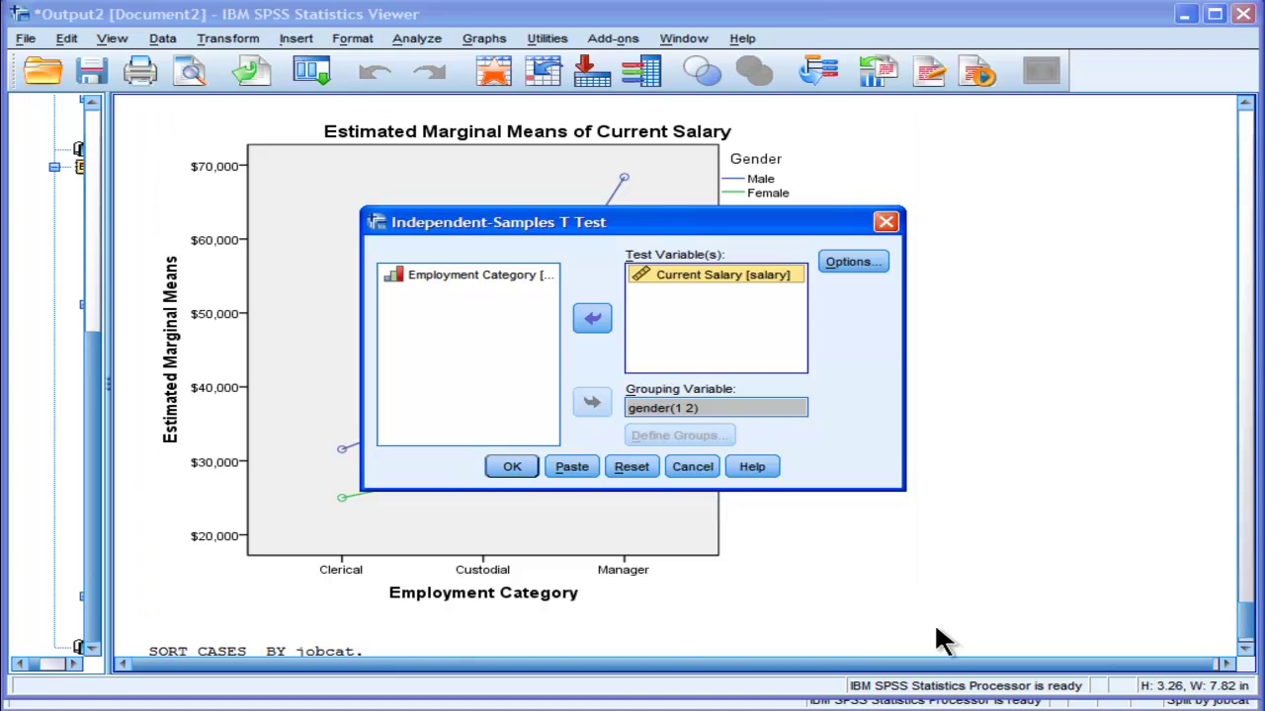
click(519, 466)
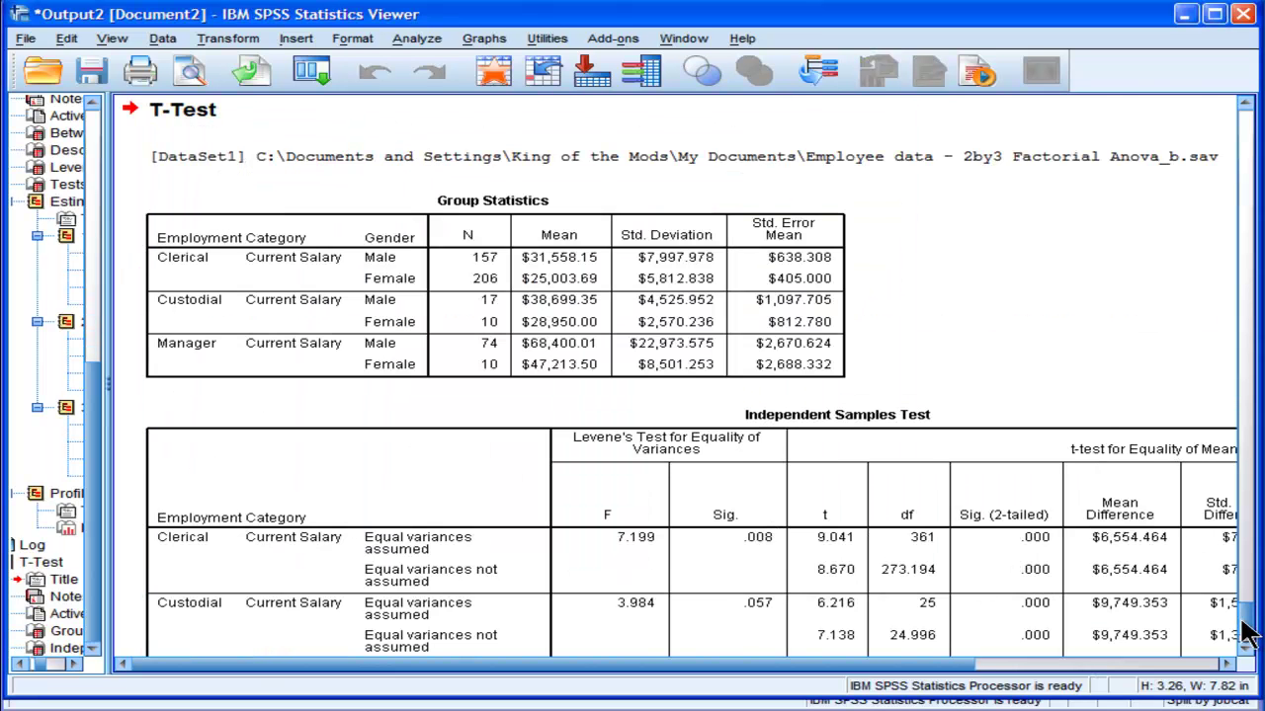
drag(1246, 626, 1247, 637)
click(639, 468)
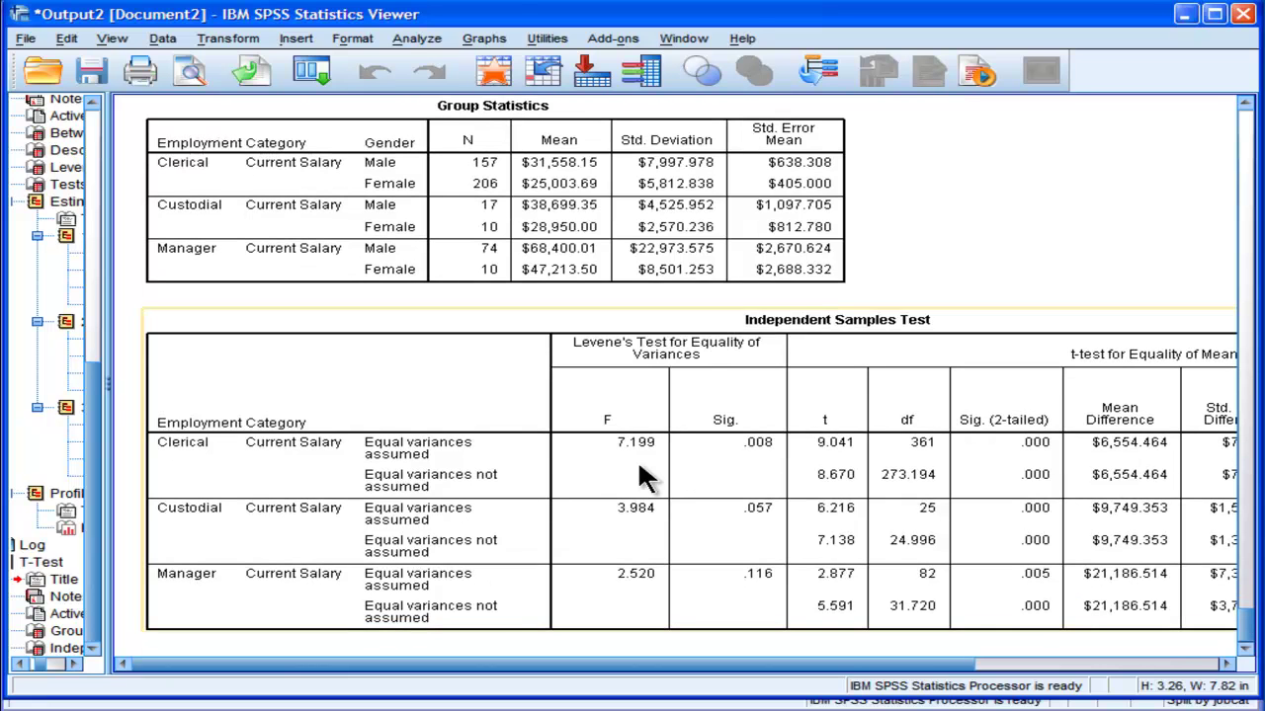
click(120, 382)
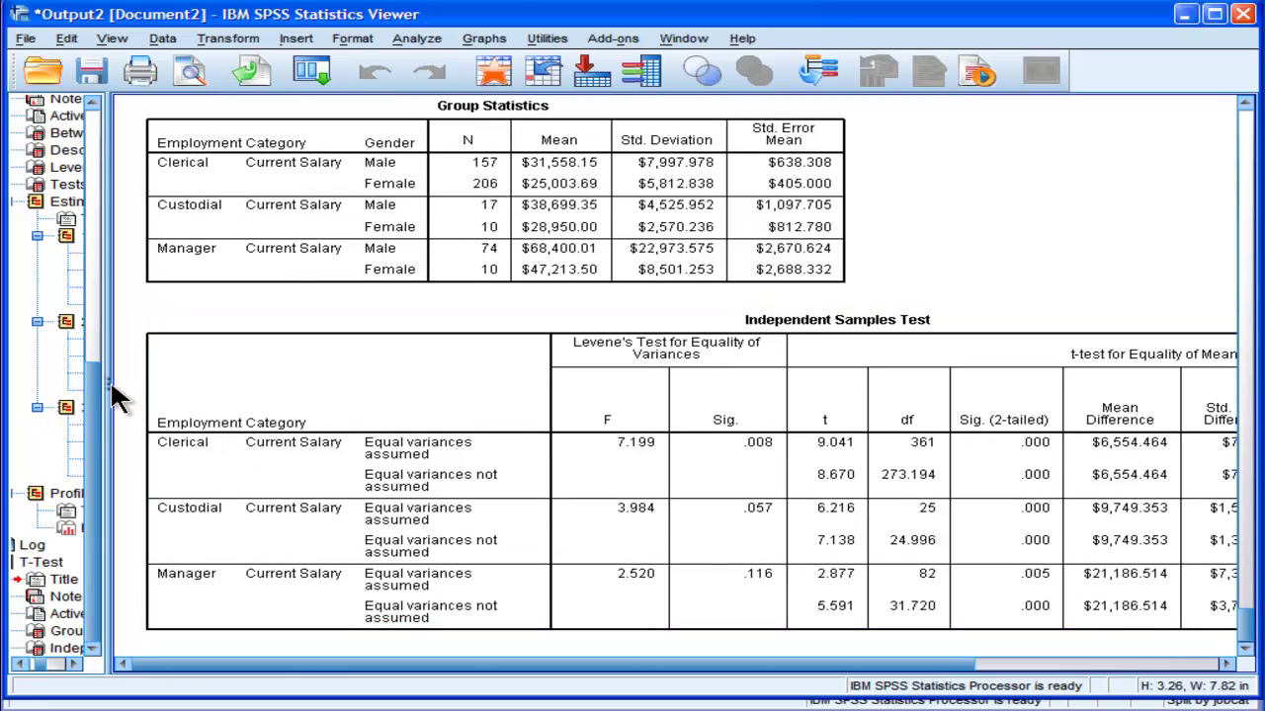
drag(106, 383, 45, 383)
click(494, 138)
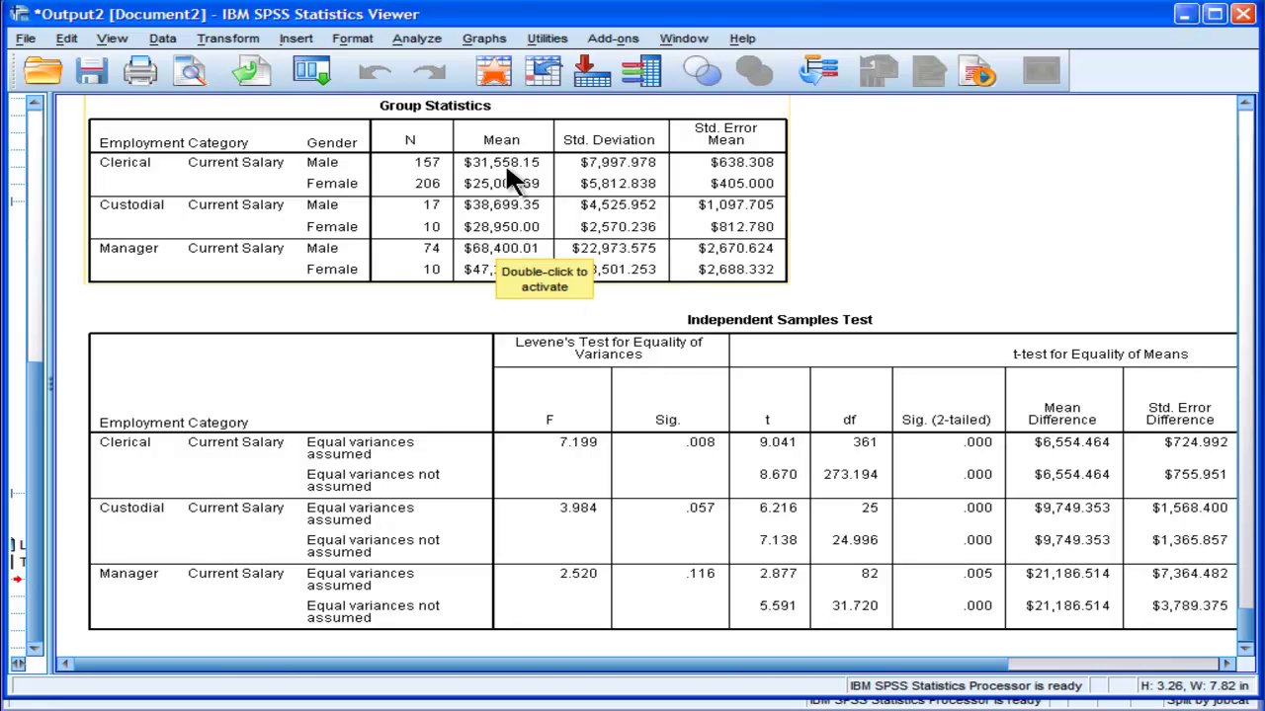
click(612, 366)
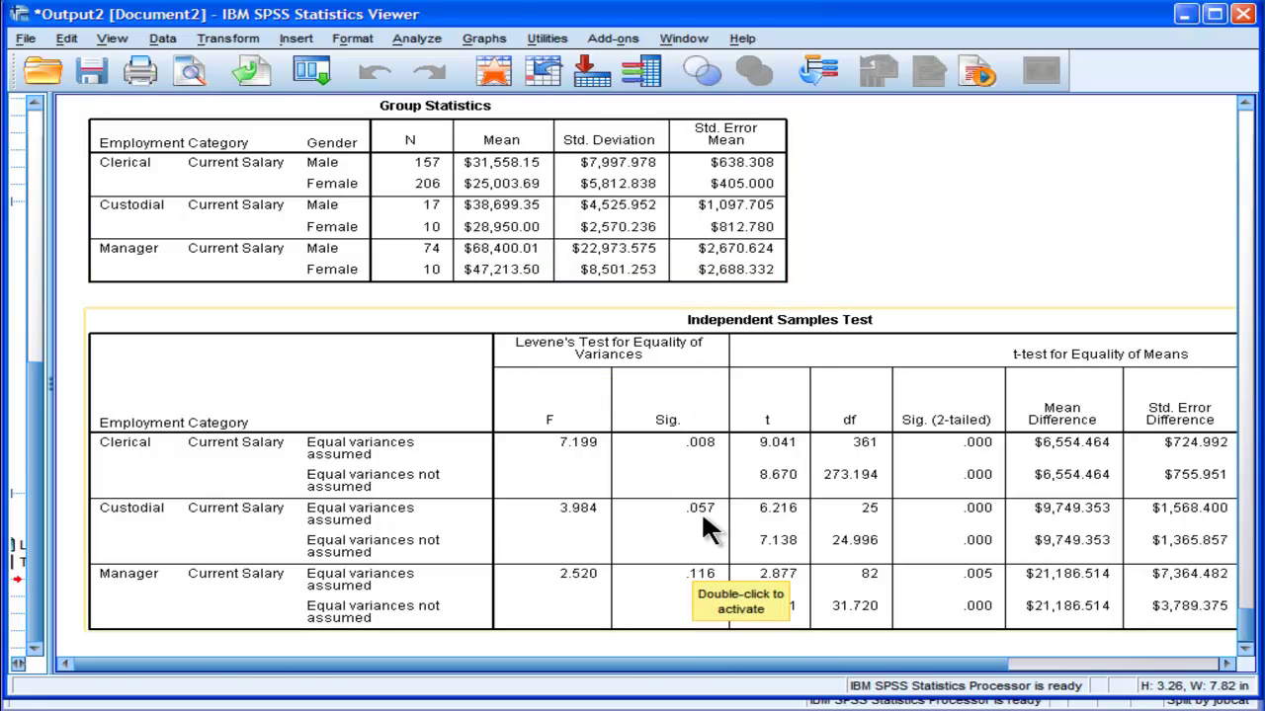
Open the Independent Samples Test table for editing and select its Sig. (2-tailed) cells.
double_click(955, 466)
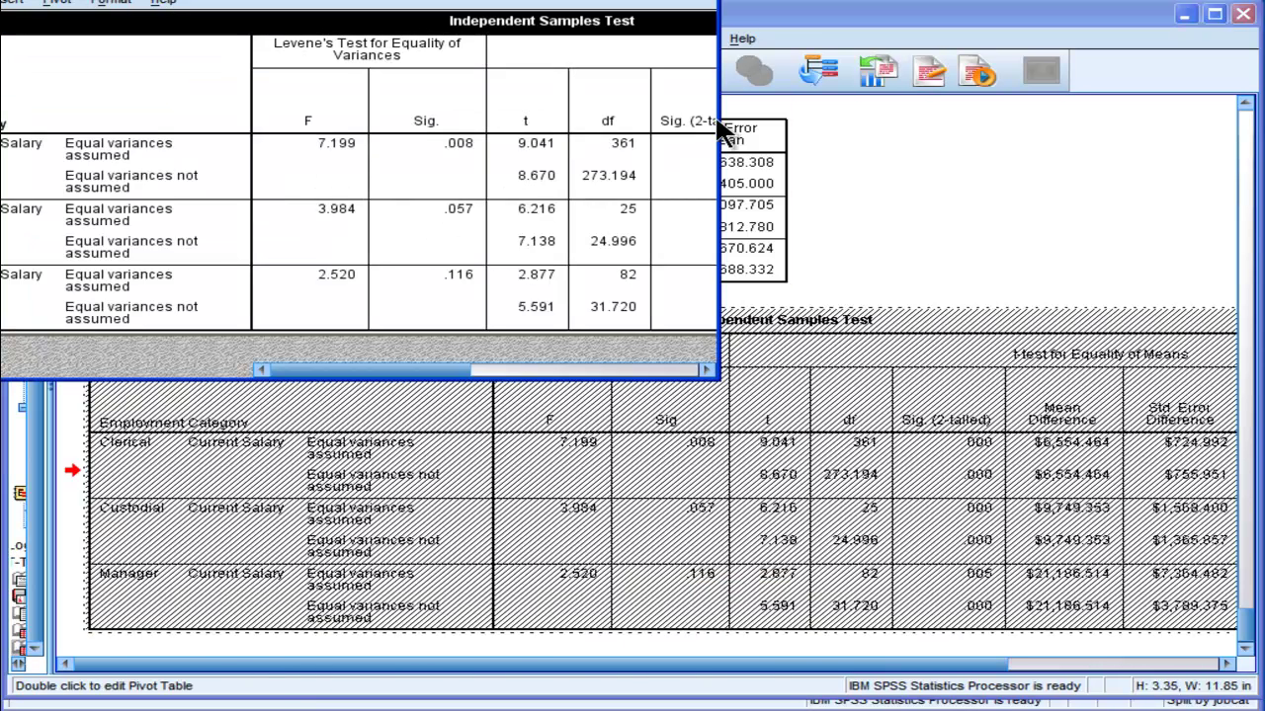
double_click(684, 3)
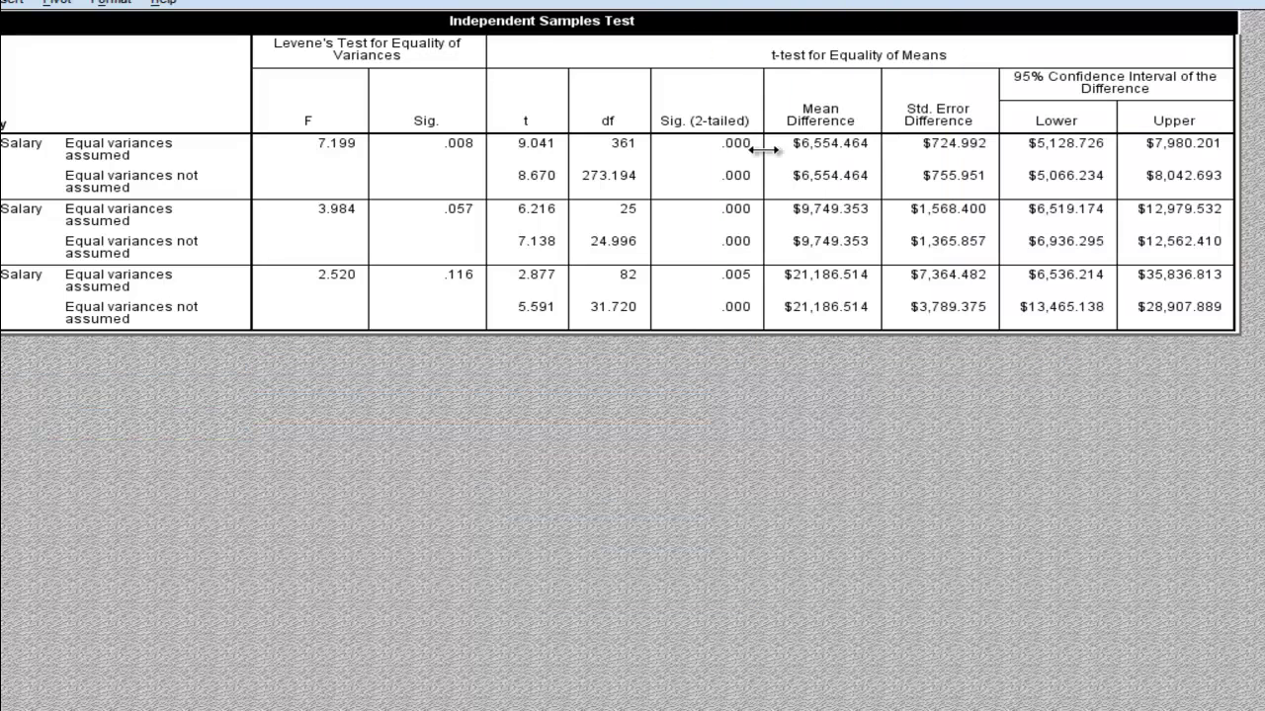
drag(721, 145, 722, 309)
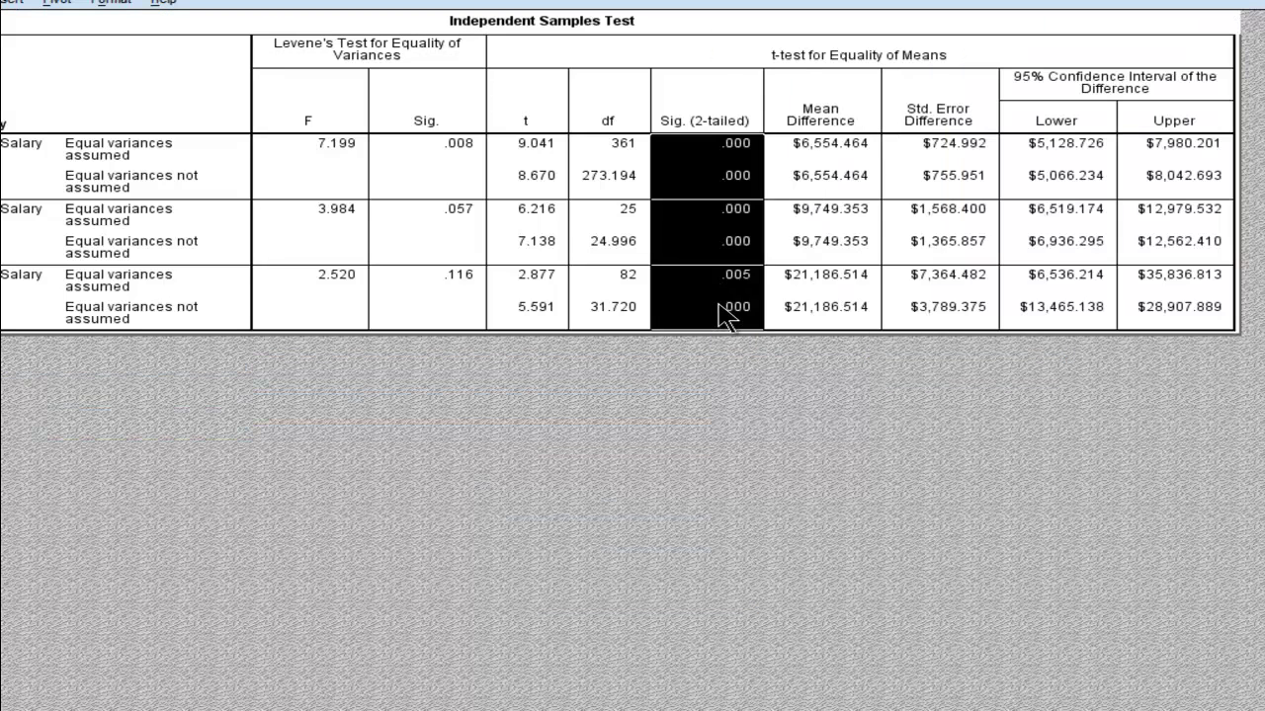
right_click(720, 307)
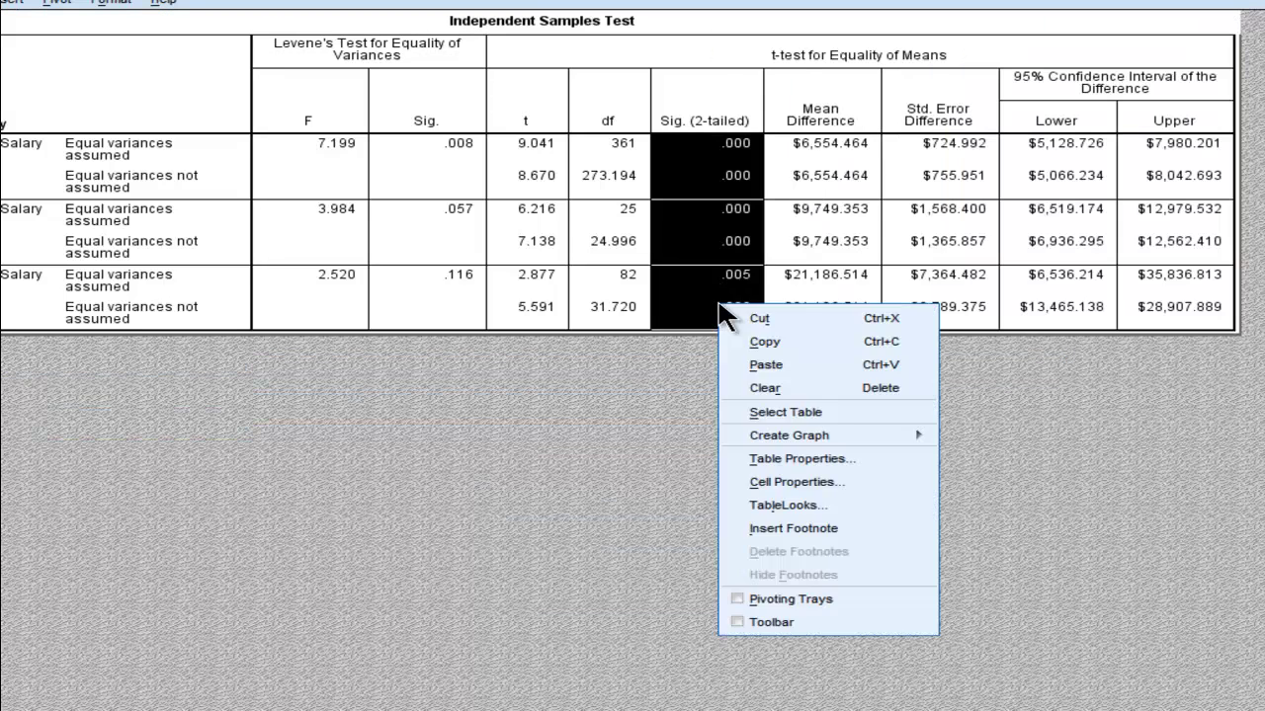
Format the selected p-values to 10 decimal places and exit the table editor.
click(758, 479)
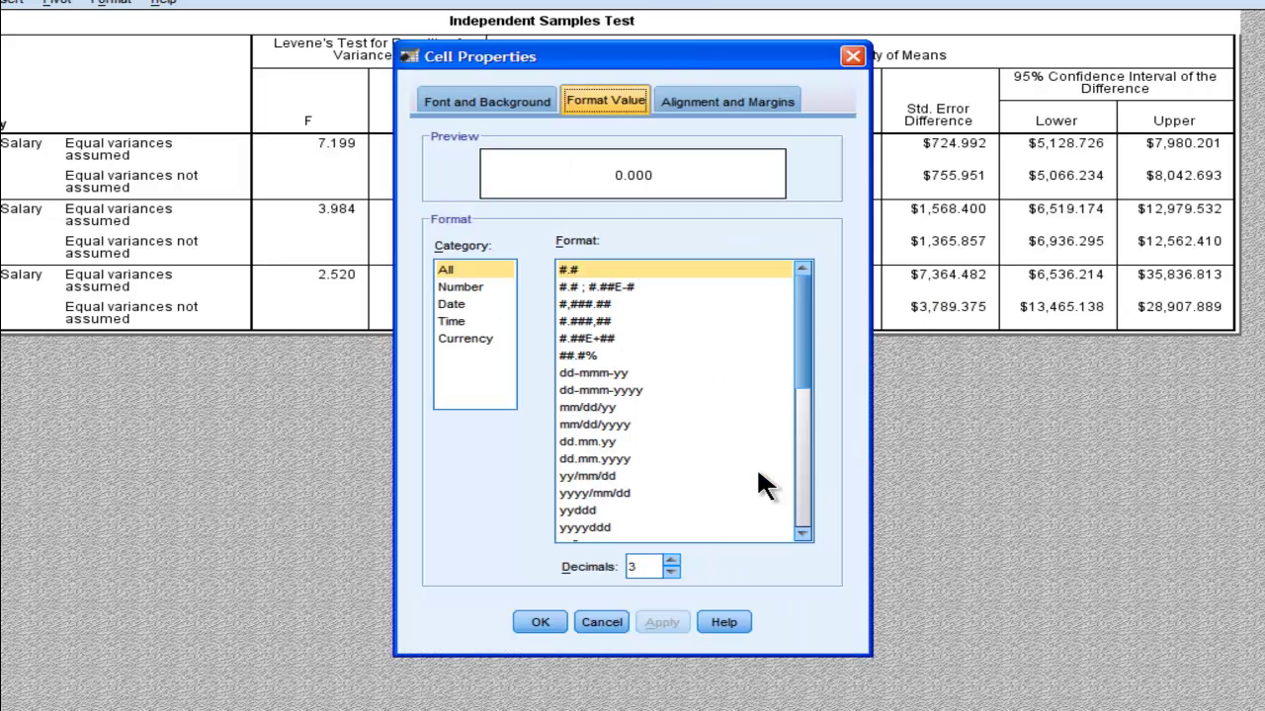
click(671, 561)
click(671, 560)
click(671, 561)
click(671, 560)
click(671, 560)
click(671, 560)
click(670, 561)
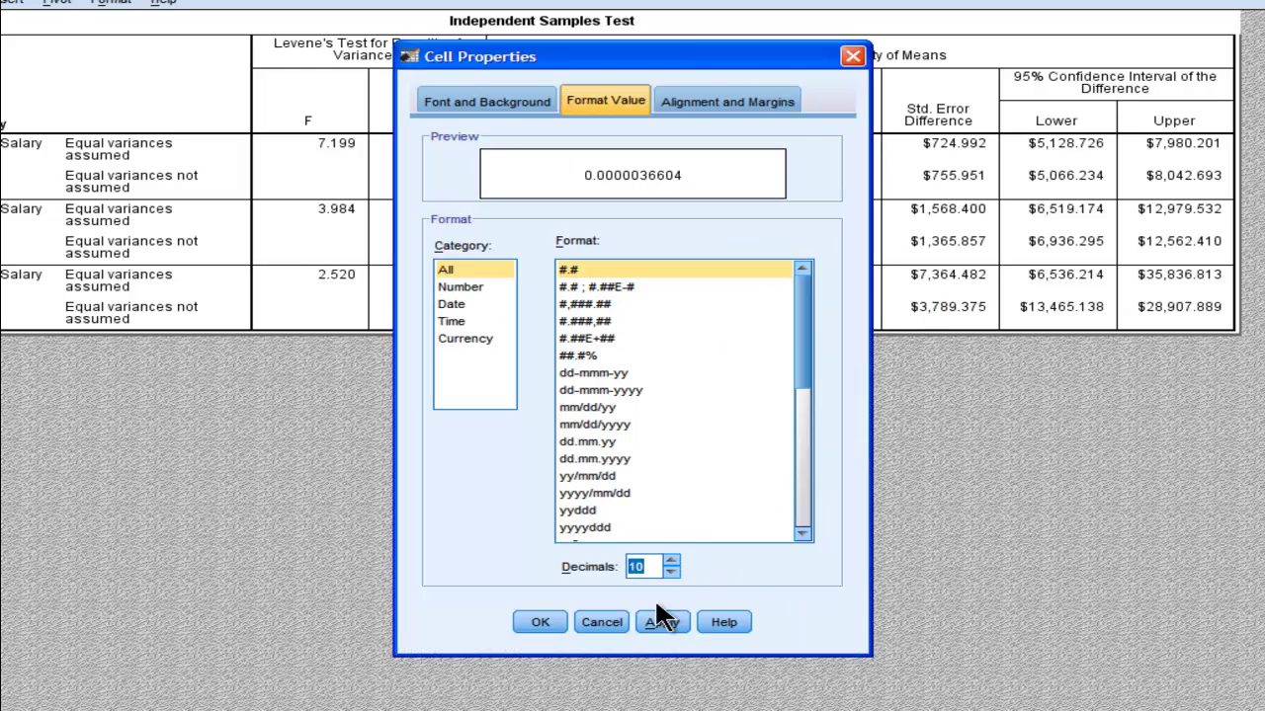
click(658, 621)
click(542, 616)
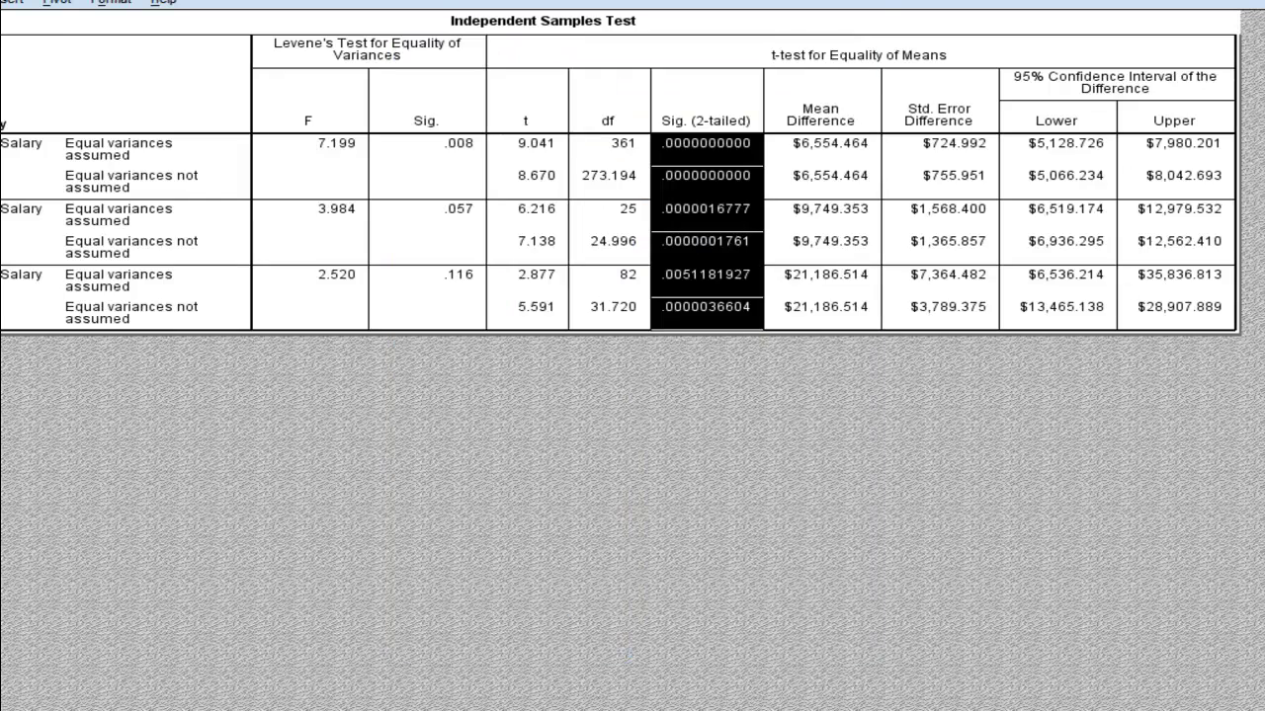
key(alt+F4)
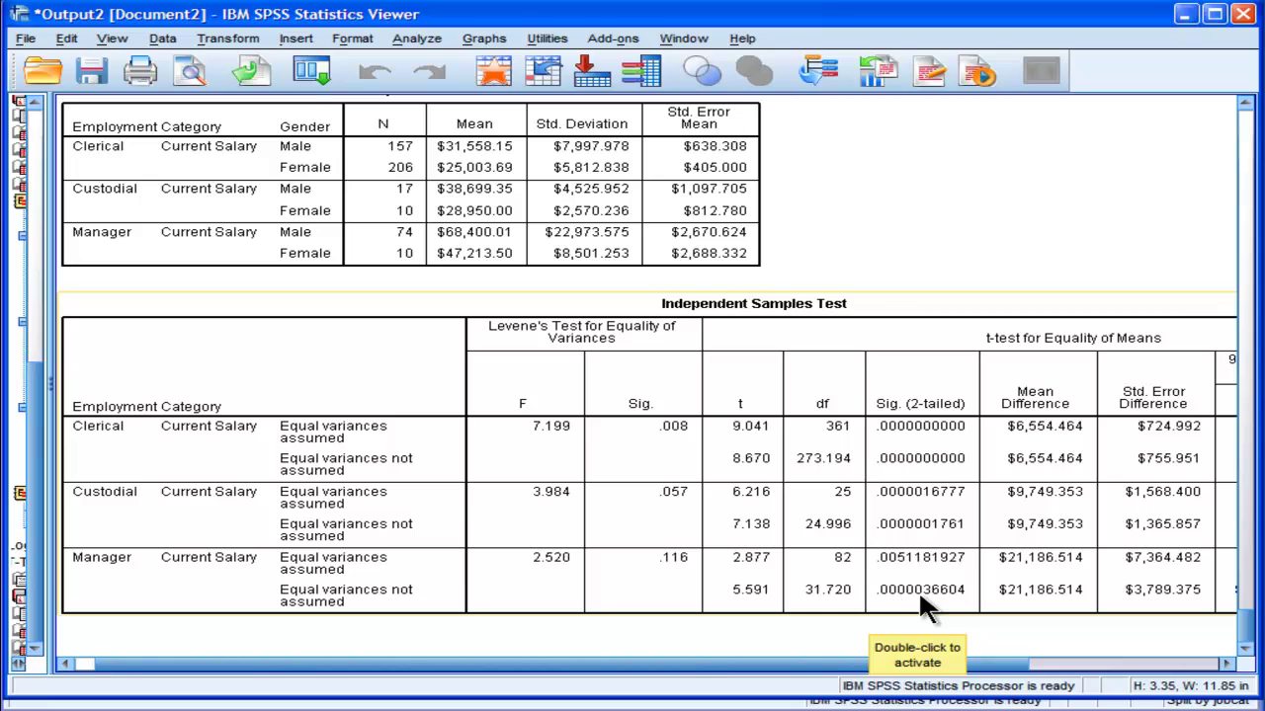
Scroll up to Pairwise Comparisons, showing the Manager gender difference 21186.514 with Sig. .0000000186.
drag(1245, 637, 1245, 530)
click(789, 383)
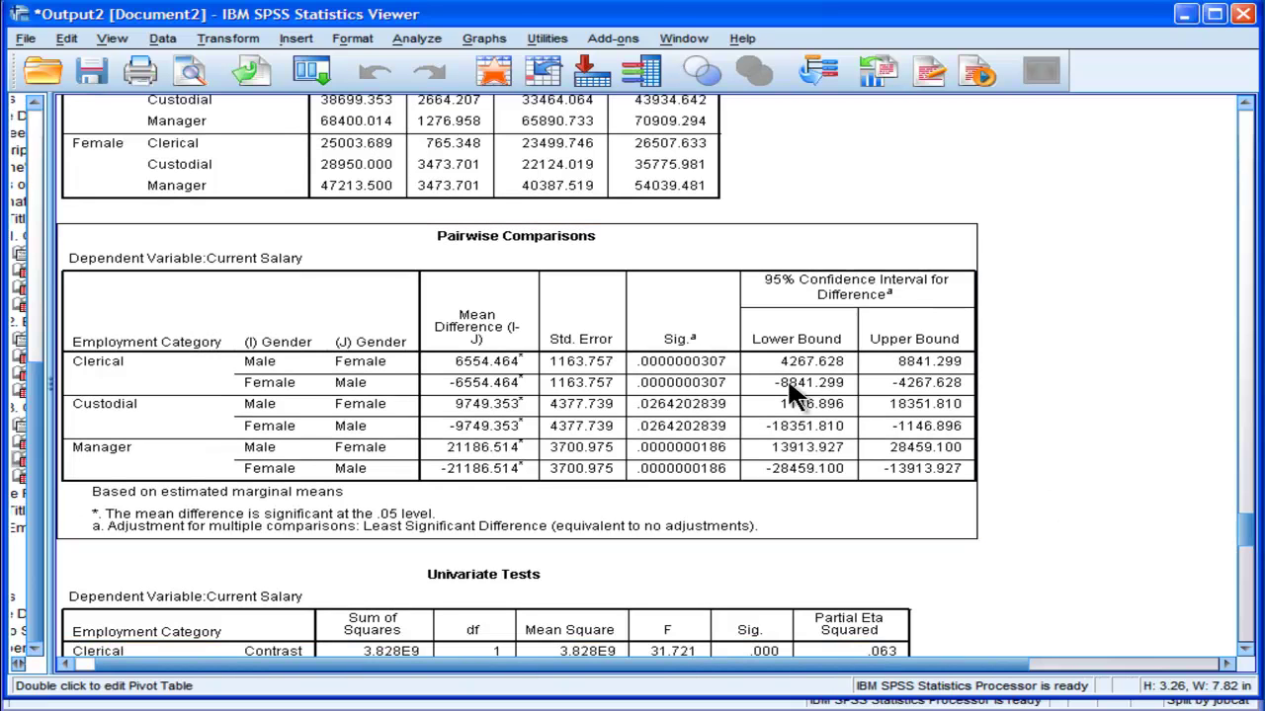
key(alt+Tab)
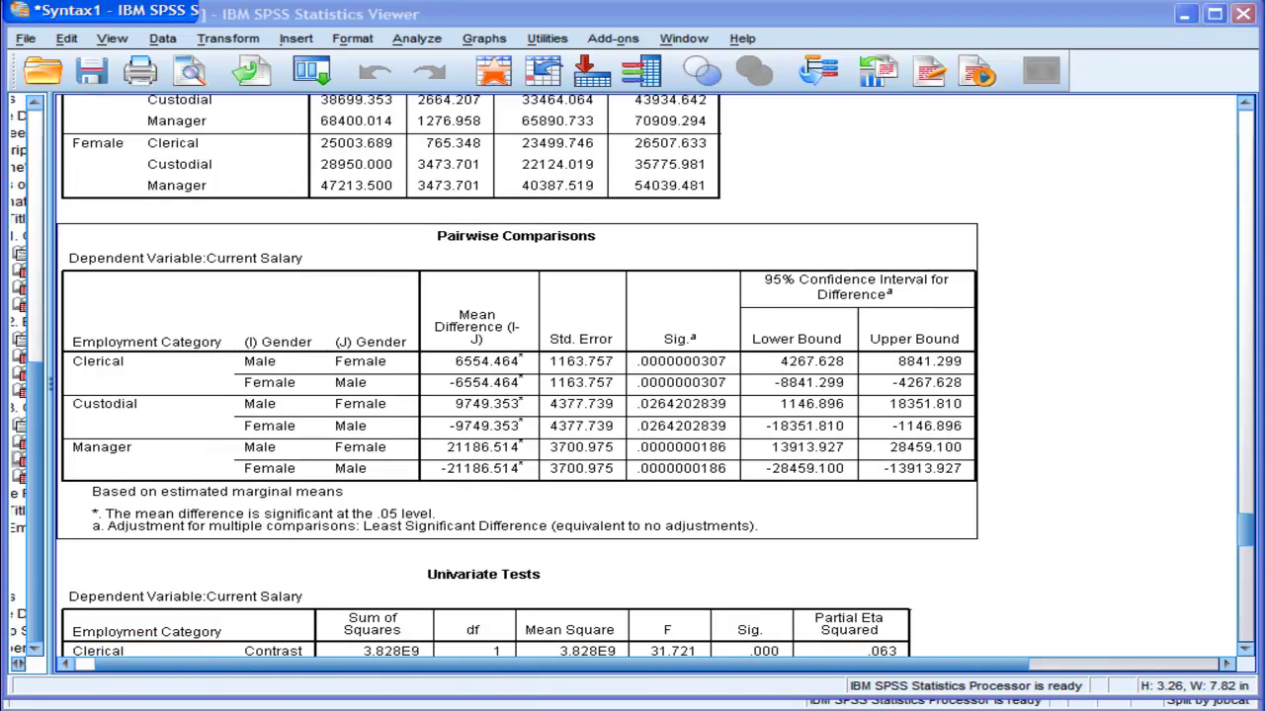
key(alt+Tab)
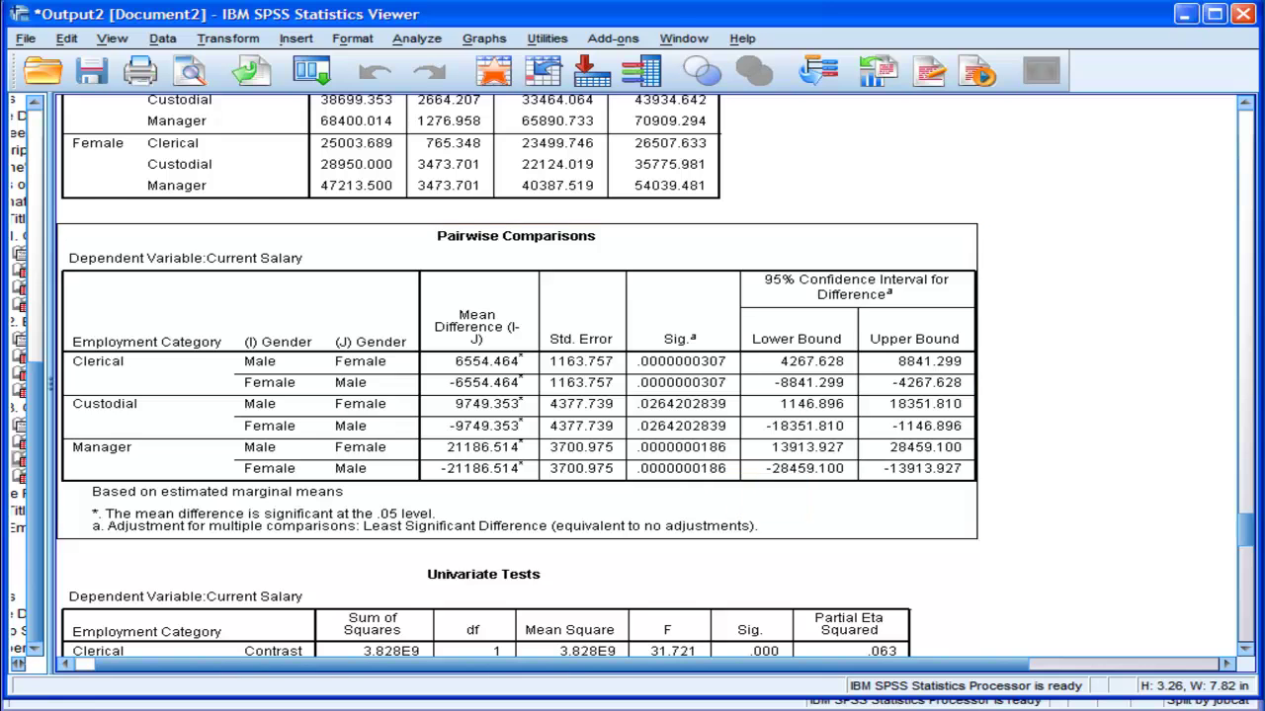
click(1247, 604)
click(1249, 623)
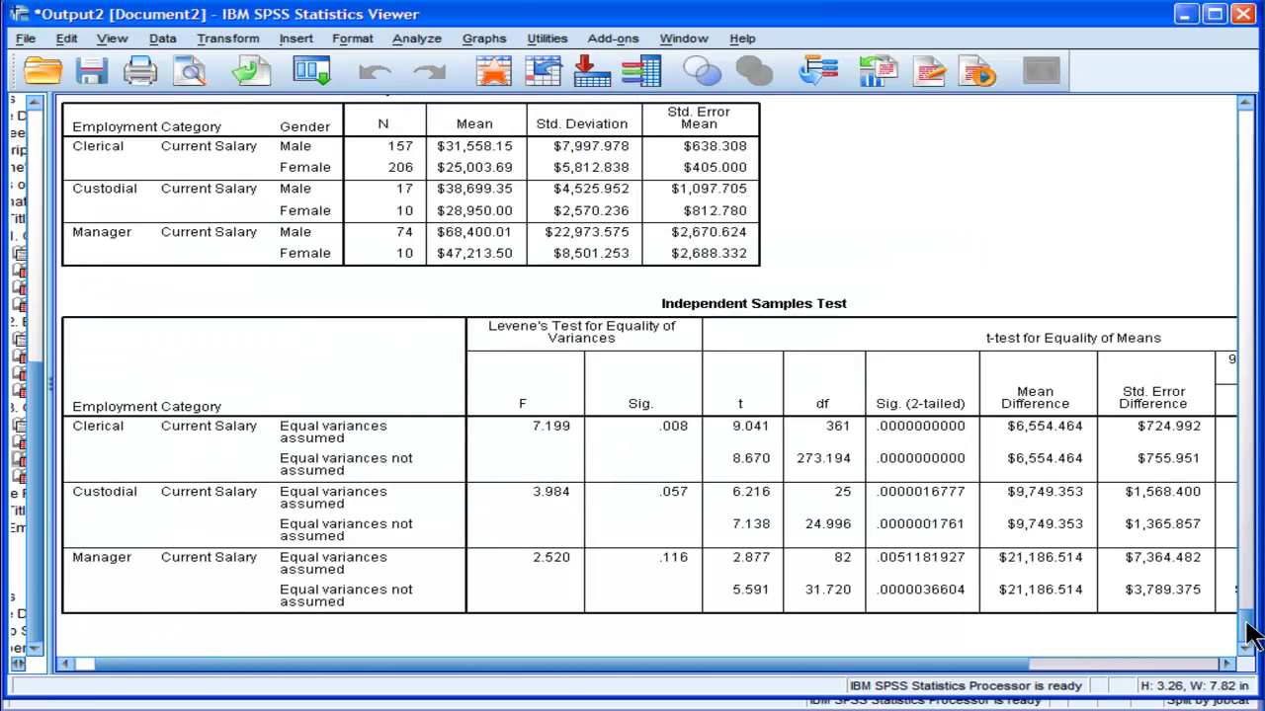
click(929, 589)
drag(1247, 640, 1249, 548)
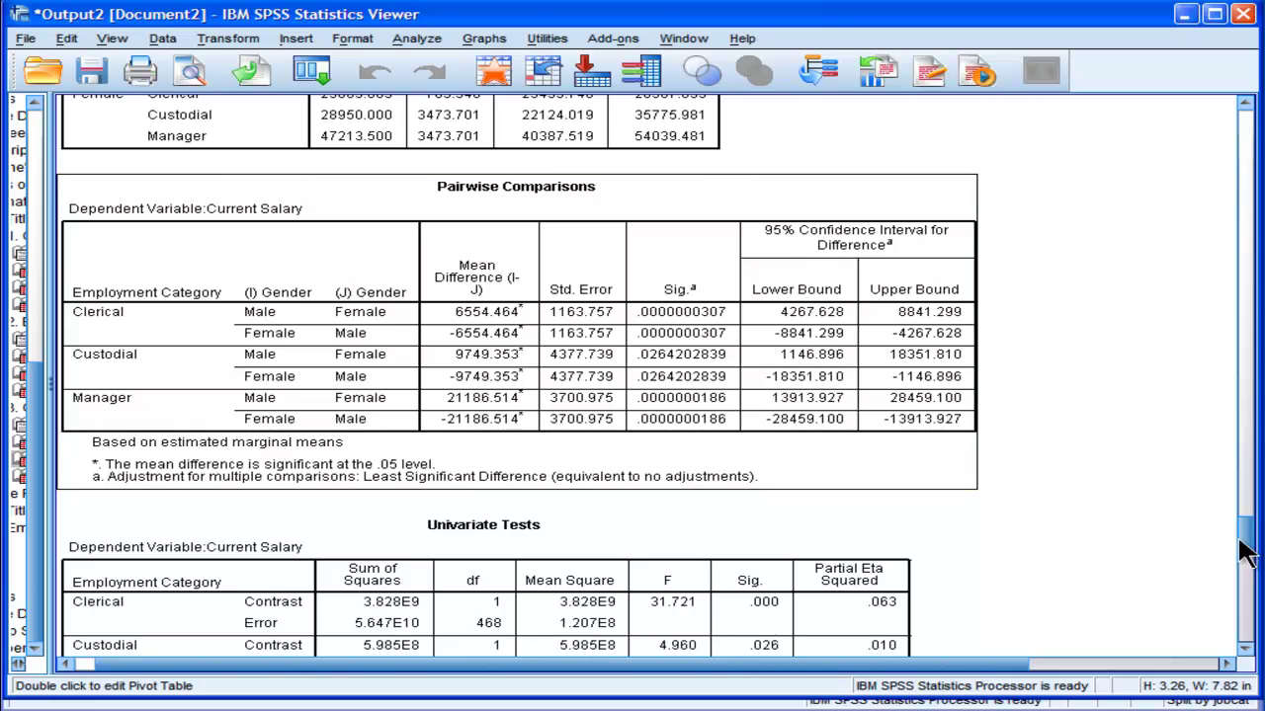
Scroll past Estimates and T-Test tables up to the gender * jobcat effect (F = 7.199).
scroll(1253, 547, up, 3)
scroll(1253, 546, up, 2)
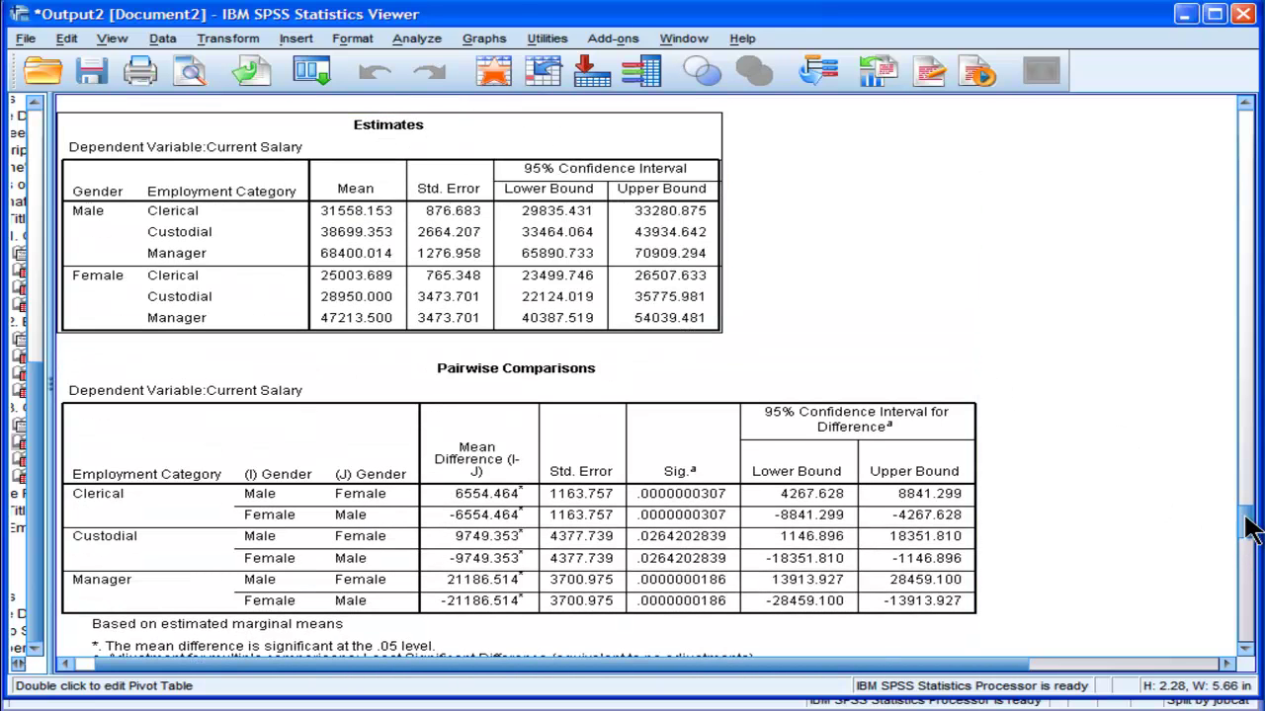
scroll(1250, 529, up, 2)
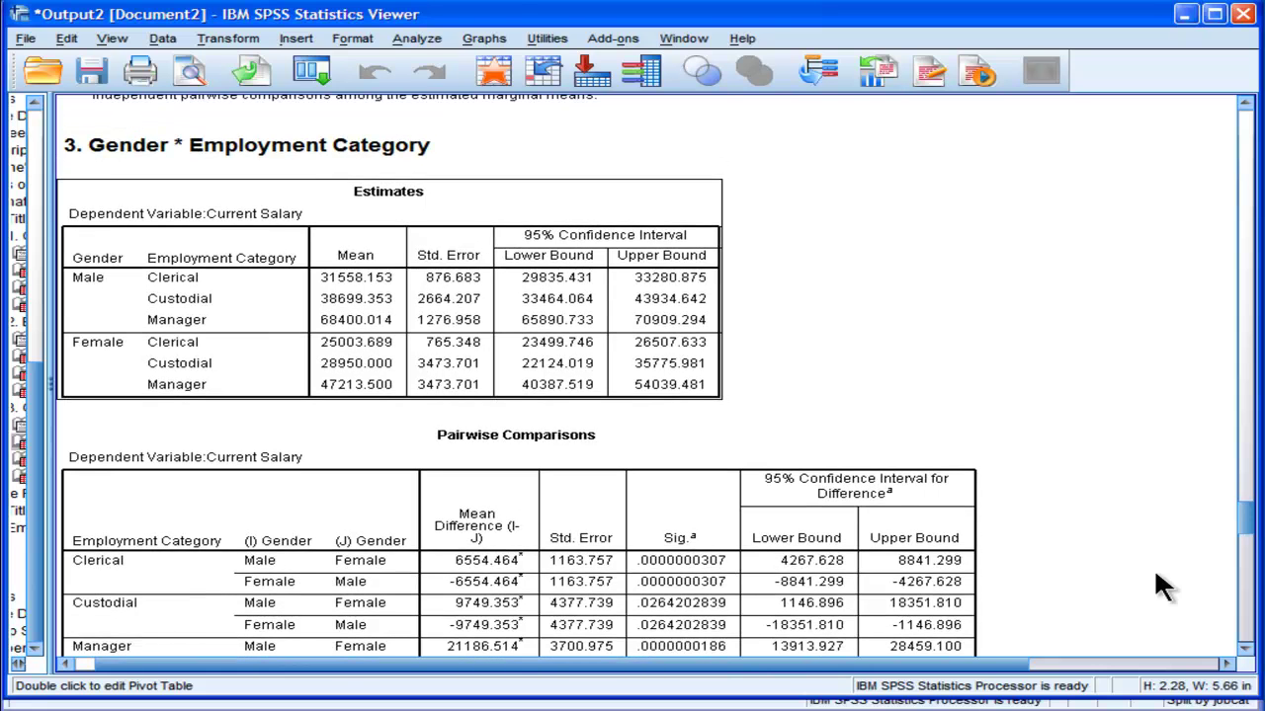
scroll(1247, 526, up, 1)
drag(1247, 526, 1247, 637)
click(550, 247)
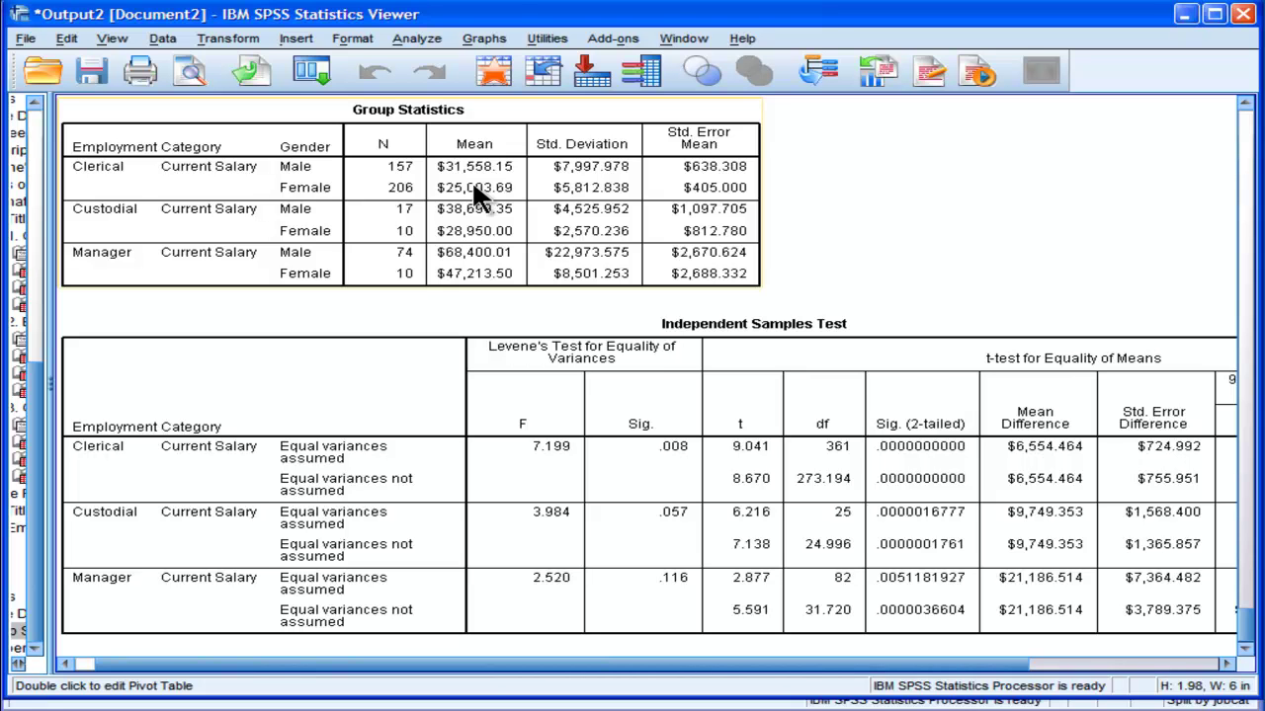
click(1248, 603)
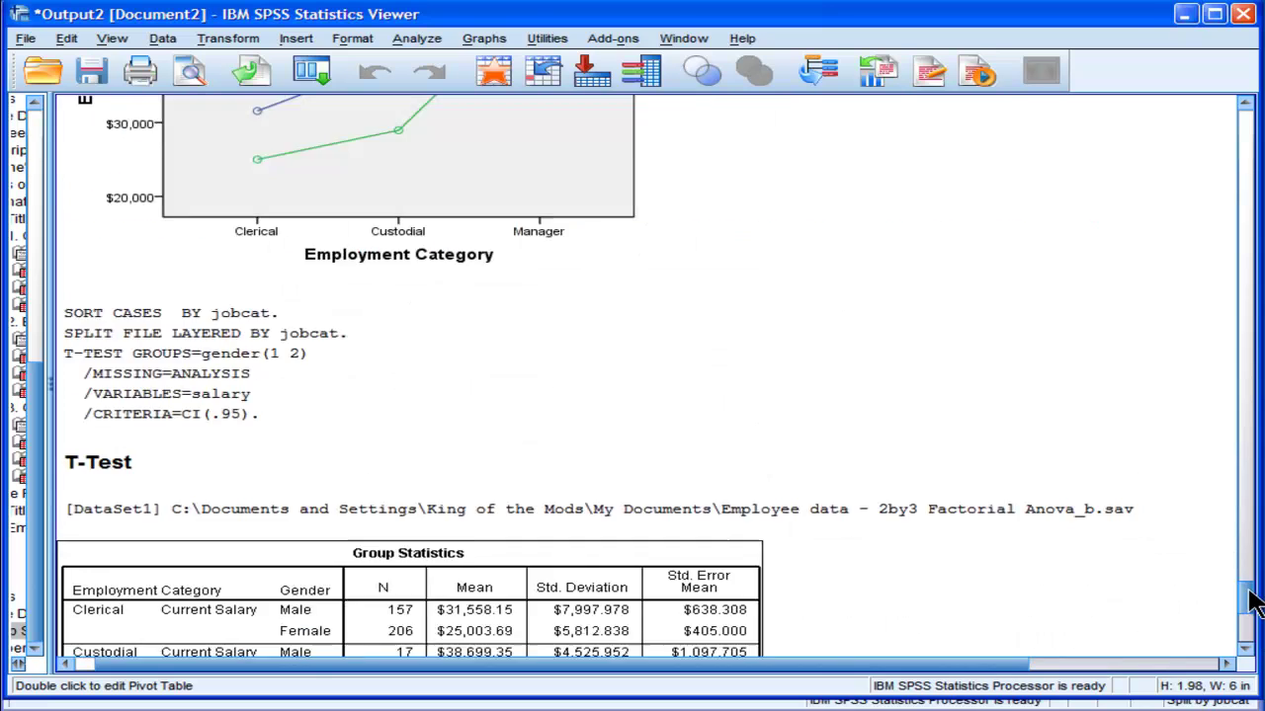
drag(1248, 602, 1250, 407)
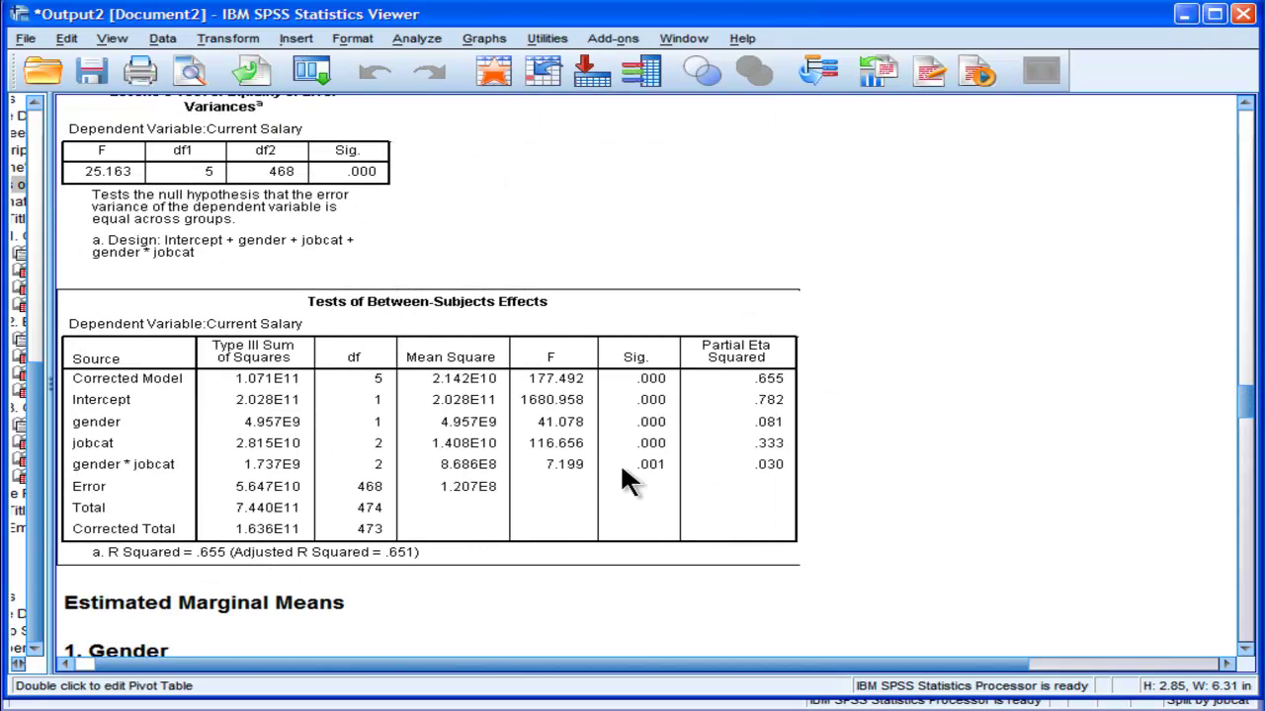
Scroll past the t-test tables and back up to the Current Salary profile plot.
drag(1247, 416, 1250, 553)
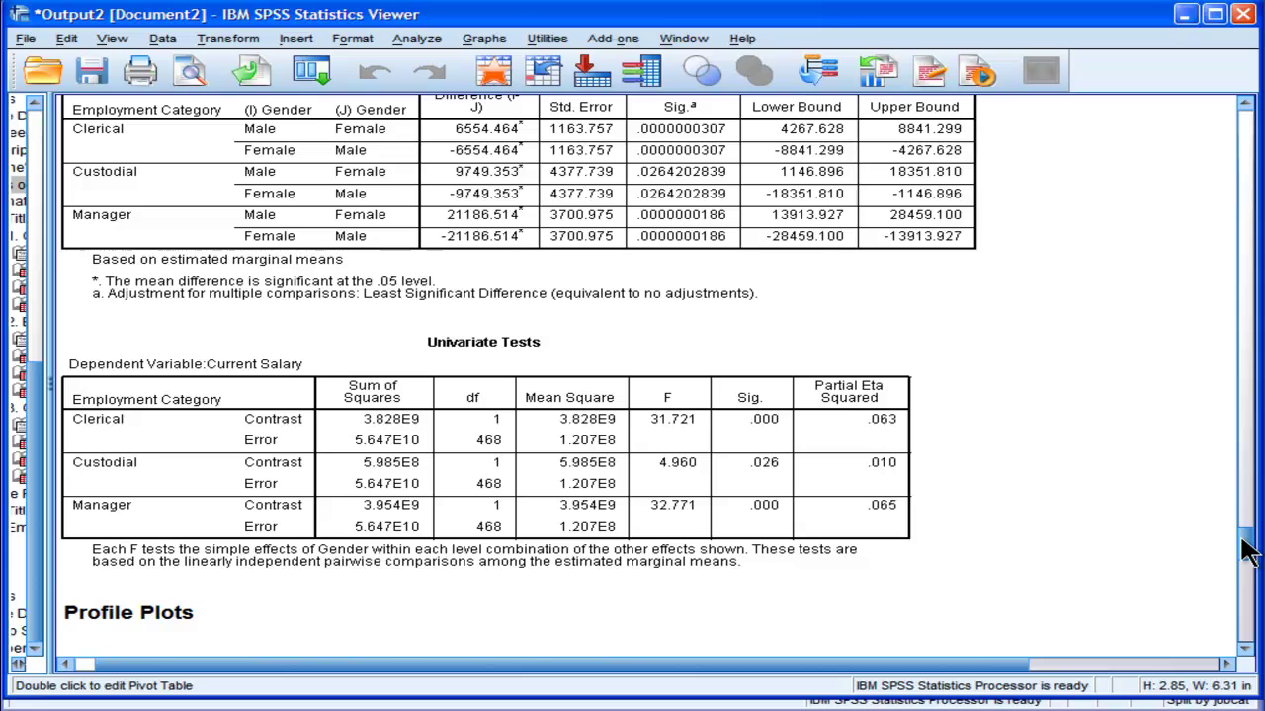
drag(1247, 553, 1247, 642)
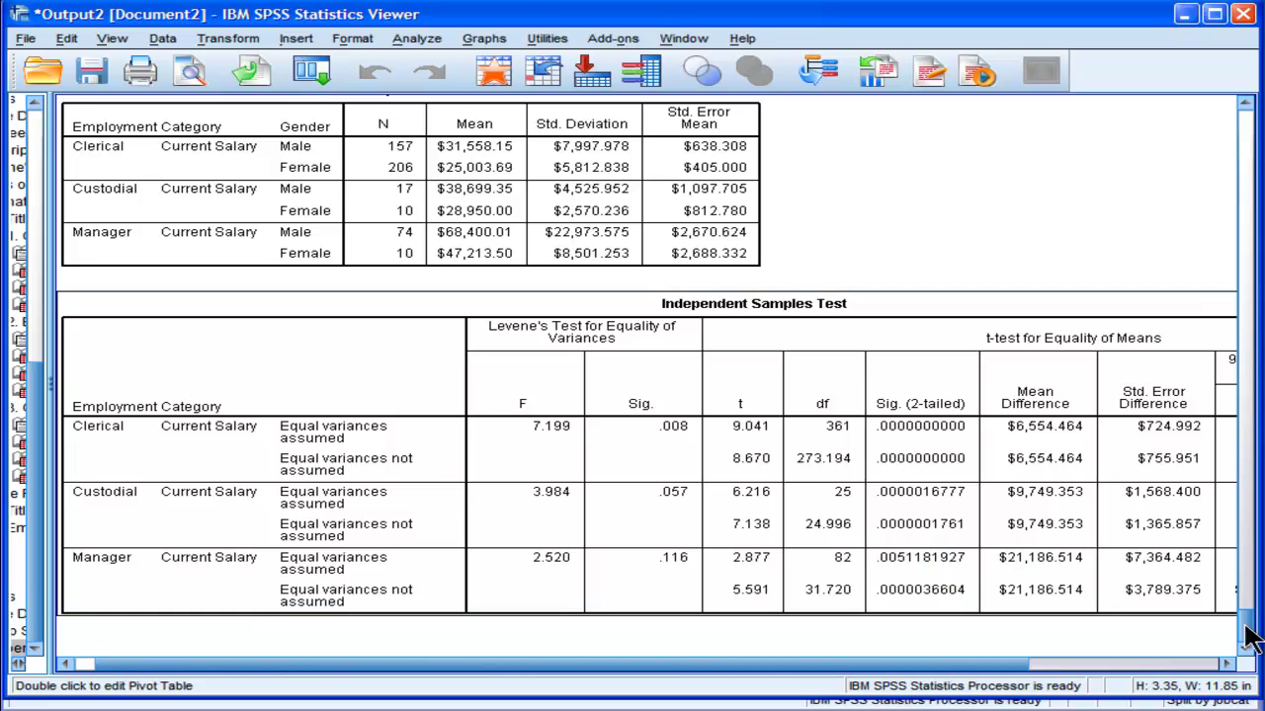
drag(1244, 658, 1247, 584)
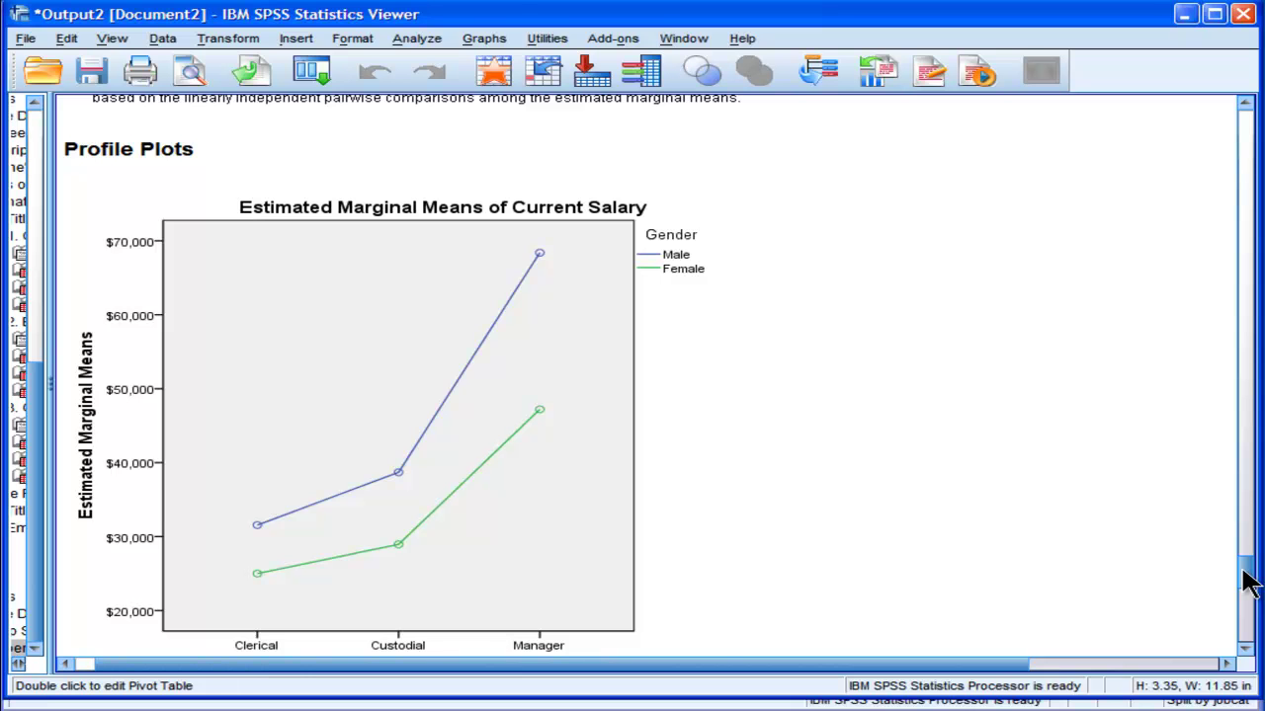
Select the profile plot, then scroll up to Univariate Tests showing Clerical F = 31.721.
scroll(1247, 582, up, 6)
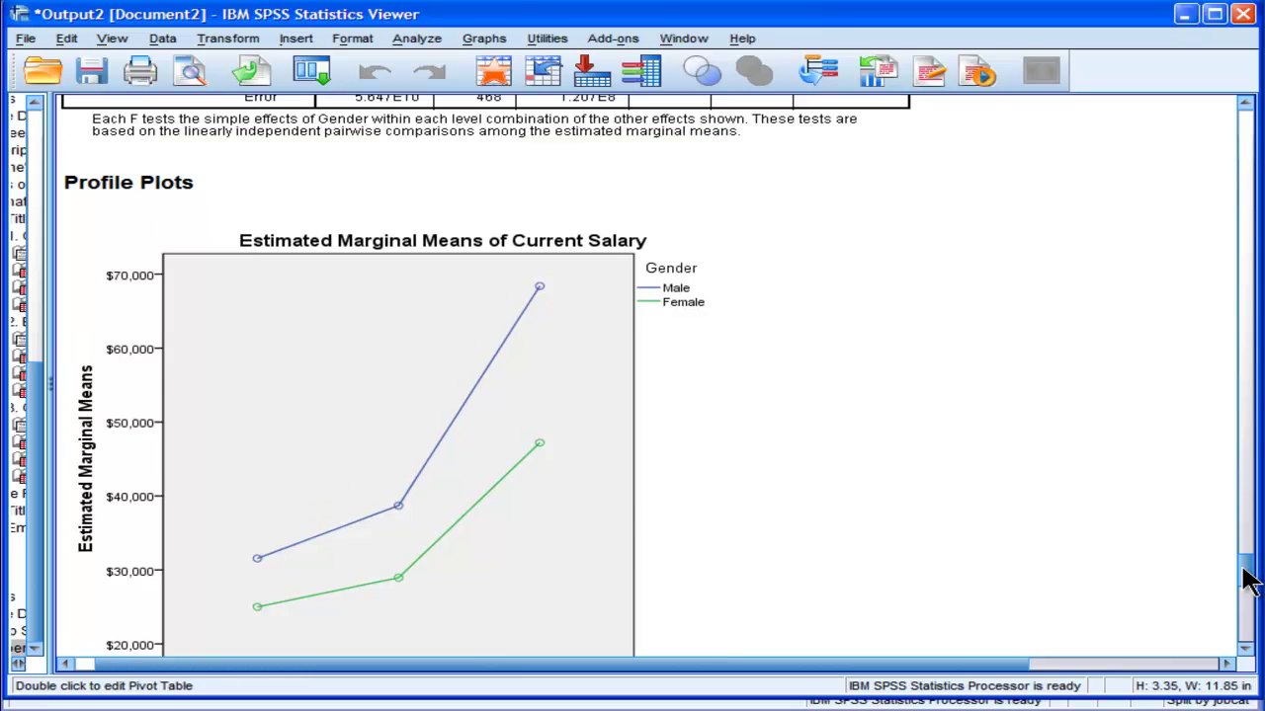
scroll(1247, 583, down, 5)
scroll(1245, 568, up, 3)
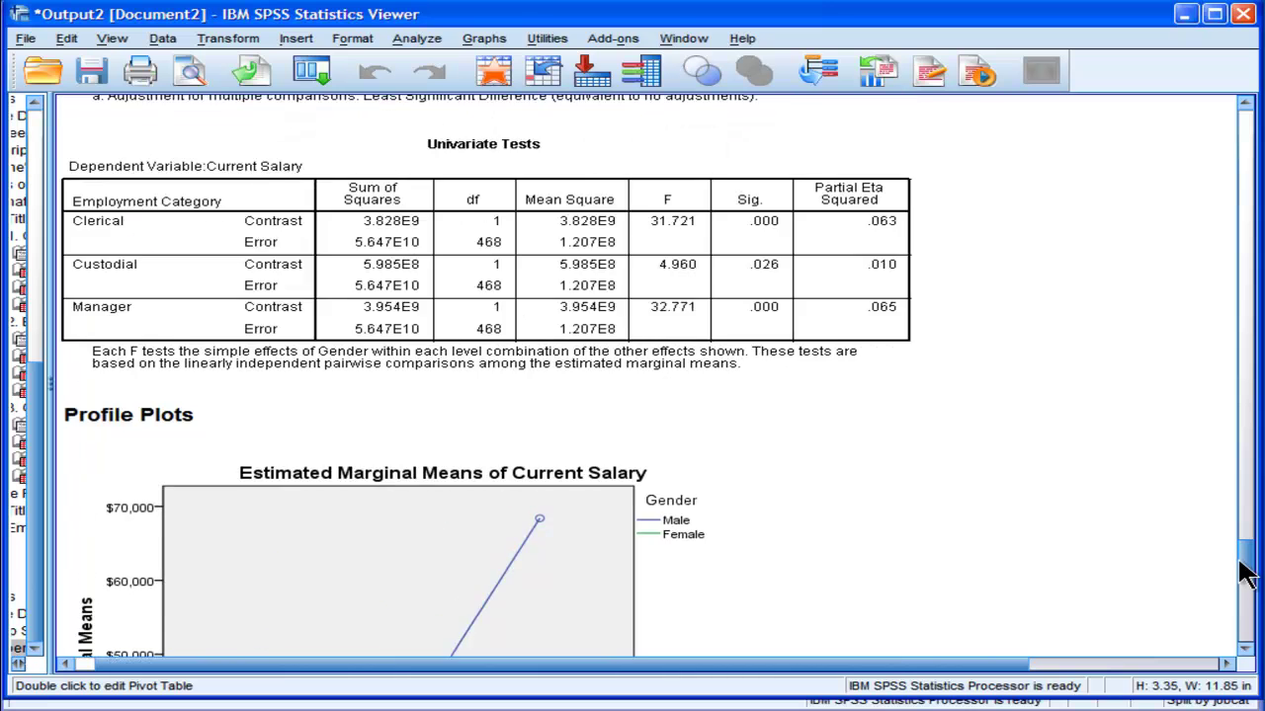
scroll(1245, 579, down, 4)
click(782, 390)
click(445, 387)
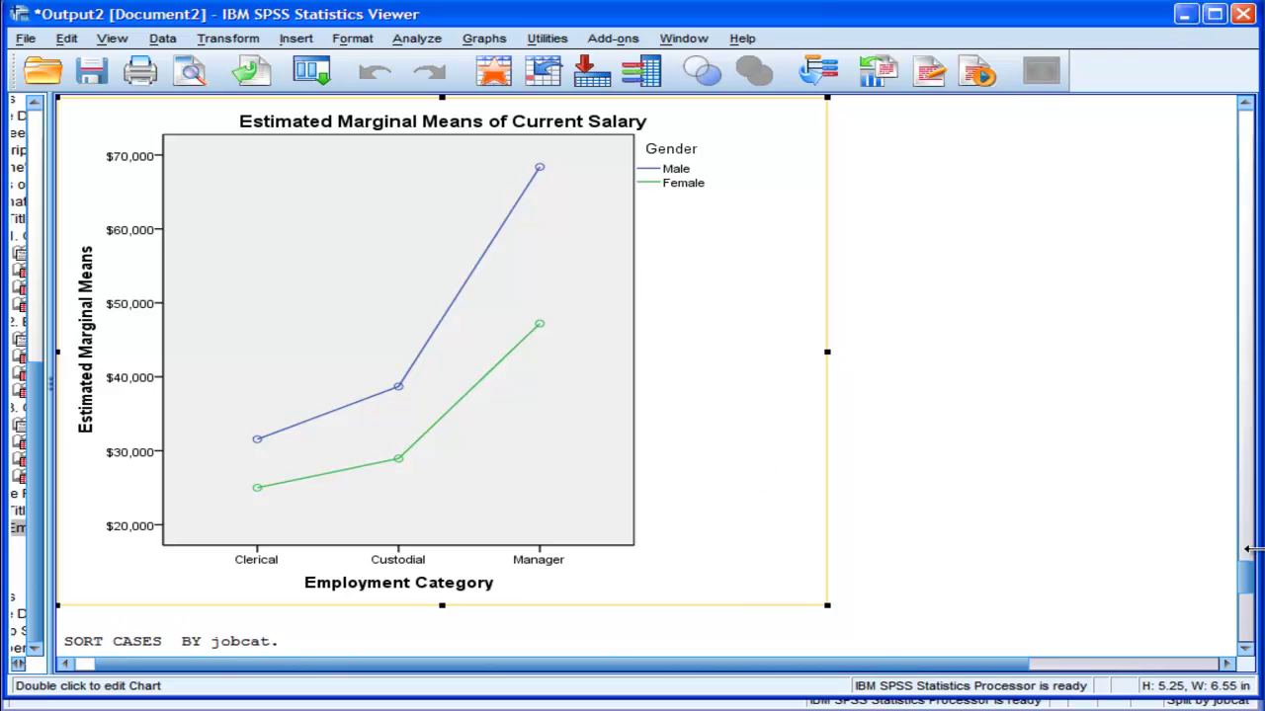
drag(1245, 579, 1247, 538)
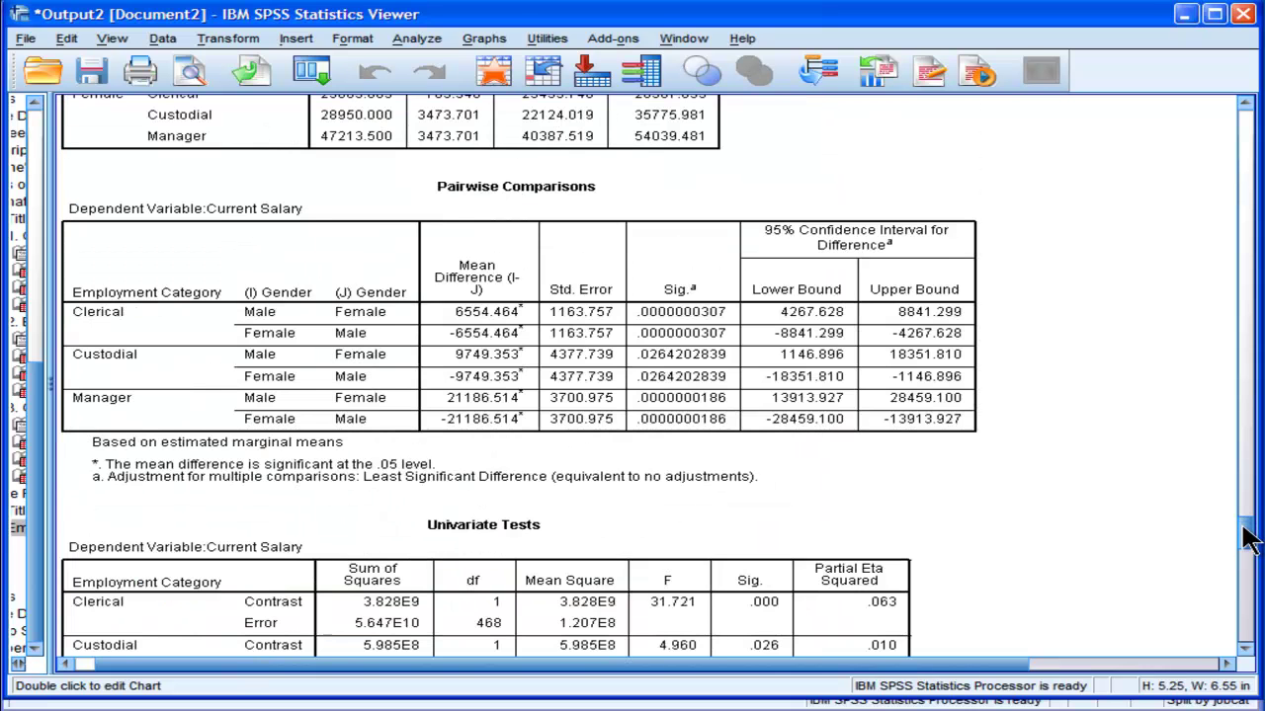